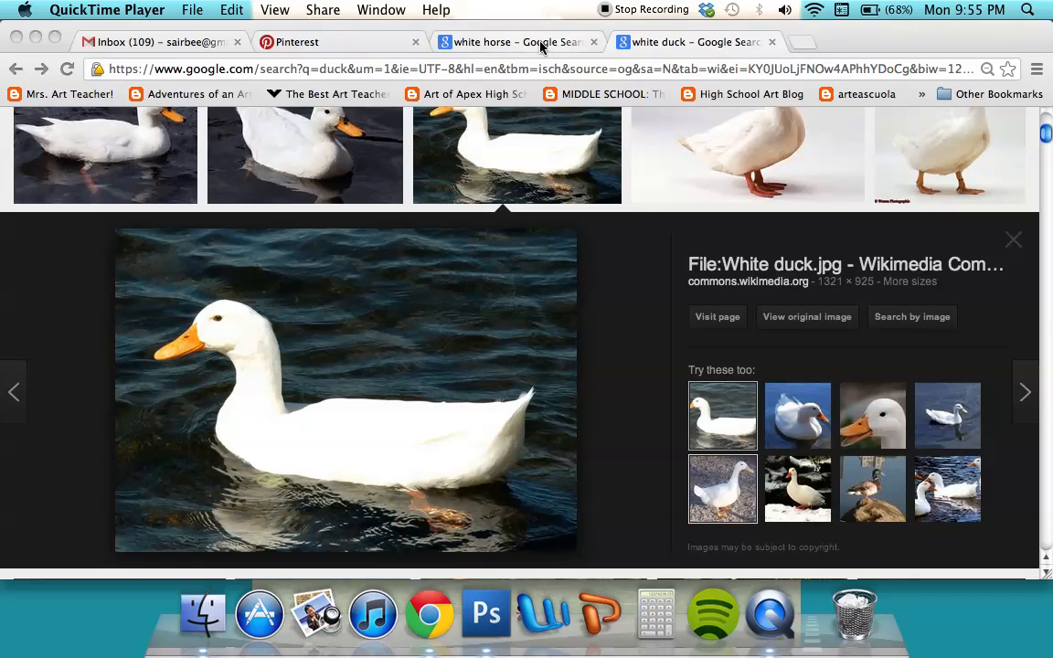
Compare the chosen white horse and white duck photos in the two image searches.
left_click(540, 47)
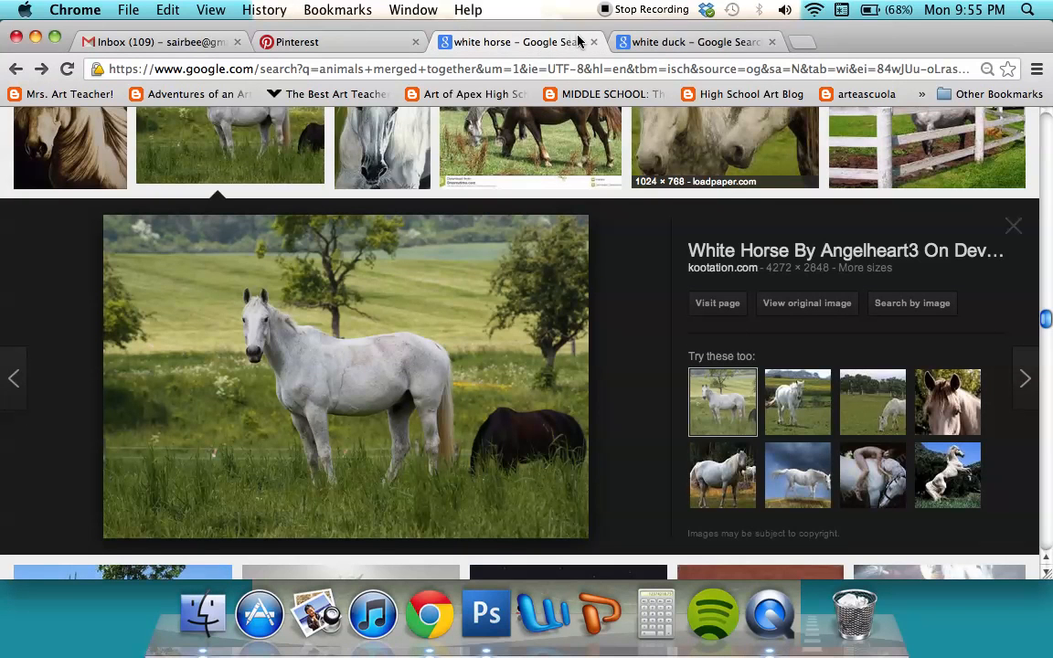
left_click(647, 41)
left_click(521, 44)
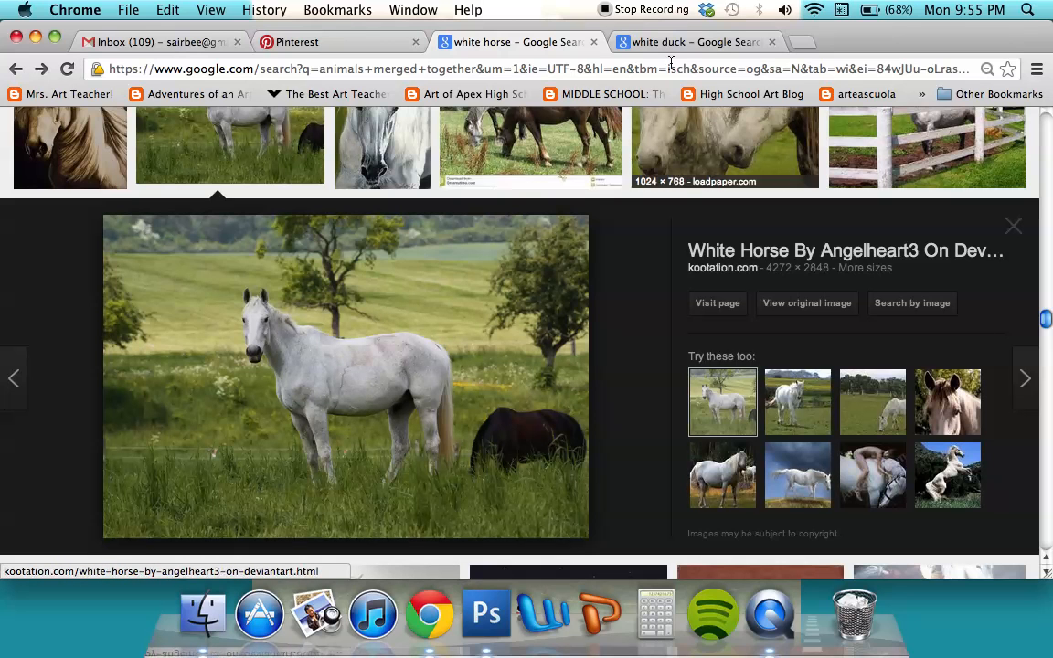
left_click(702, 42)
left_click(510, 42)
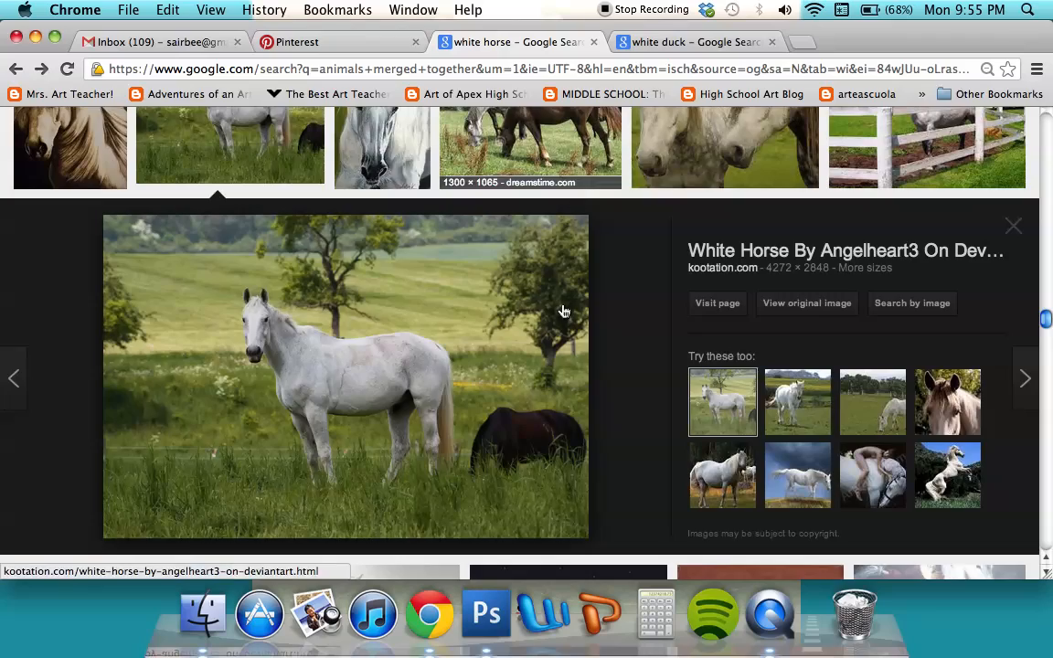
Examine the size filter options of the white horse image search and look through its large results.
scroll(564, 308, "up", 10)
scroll(564, 311, "up", 10)
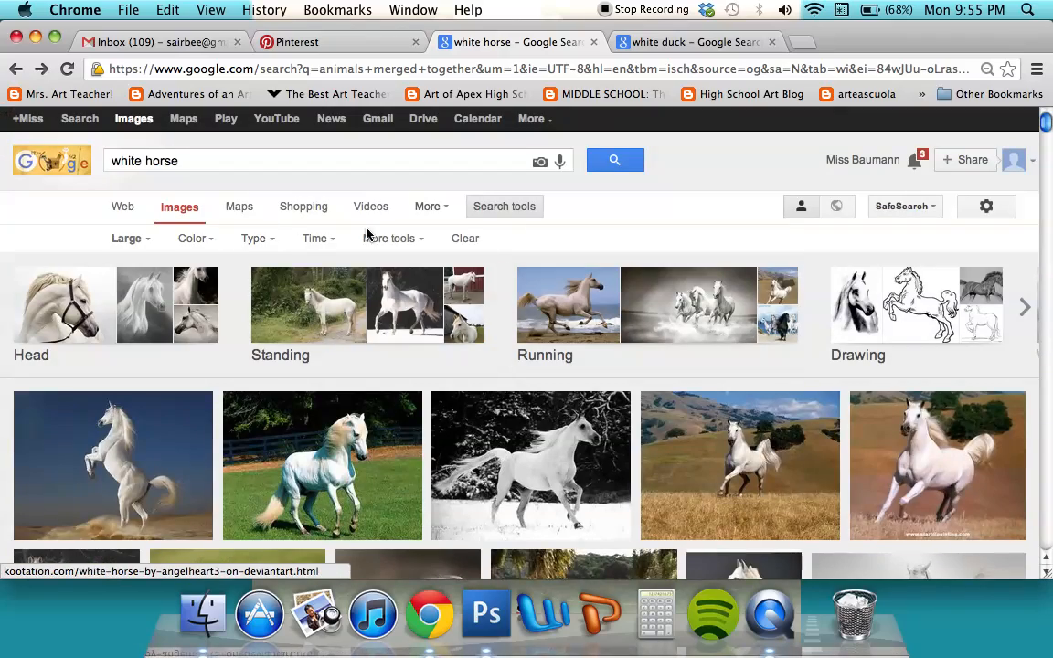
left_click(140, 240)
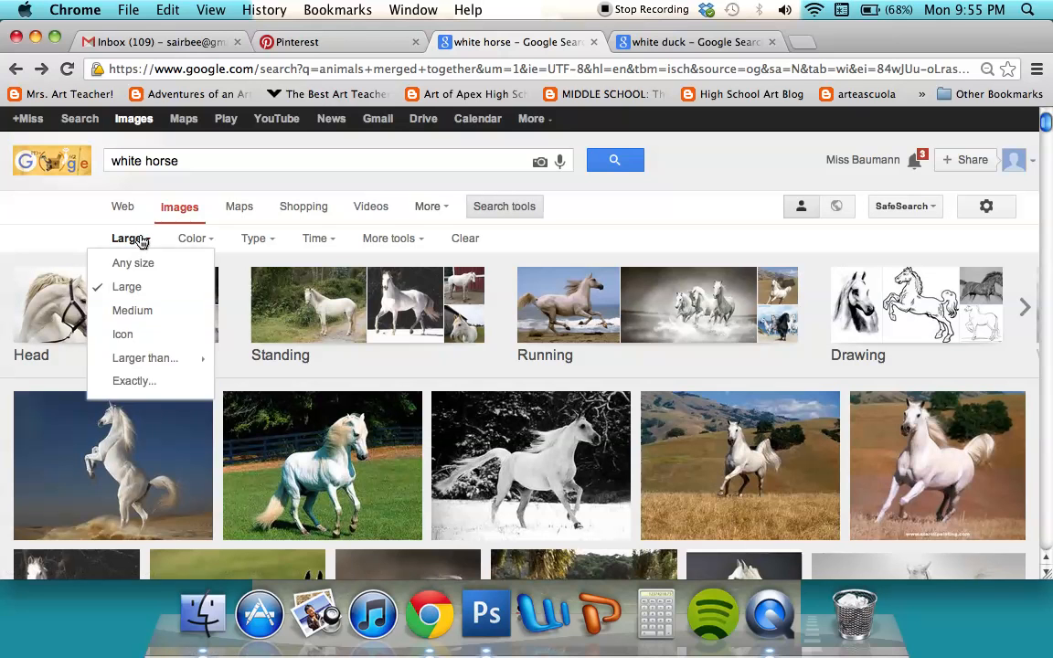
left_click(135, 239)
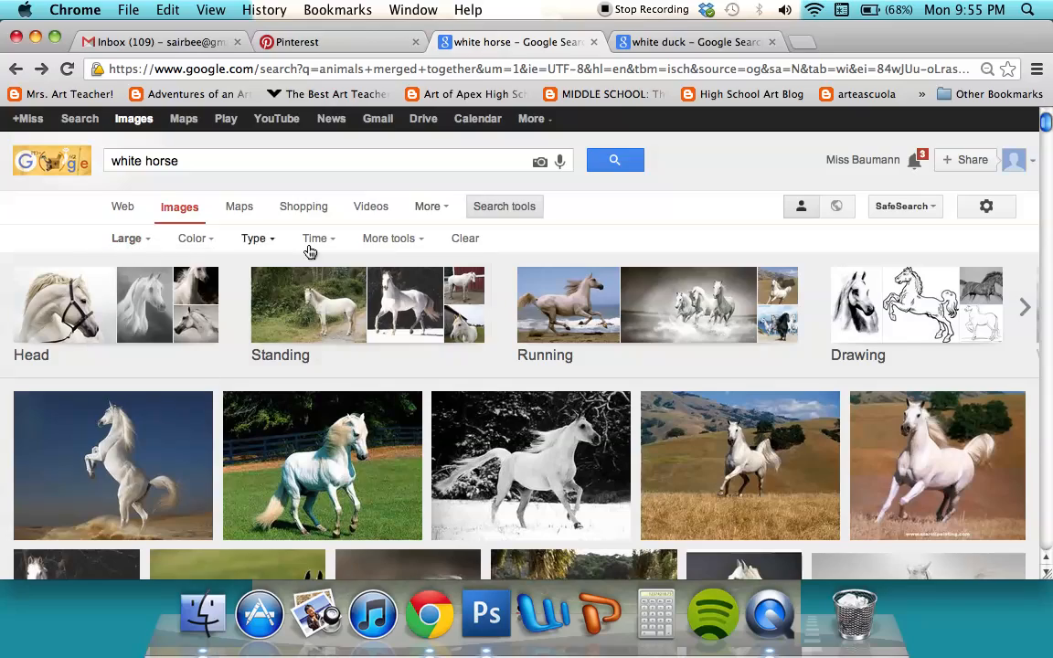
scroll(387, 266, "down", 10)
scroll(387, 271, "down", 15)
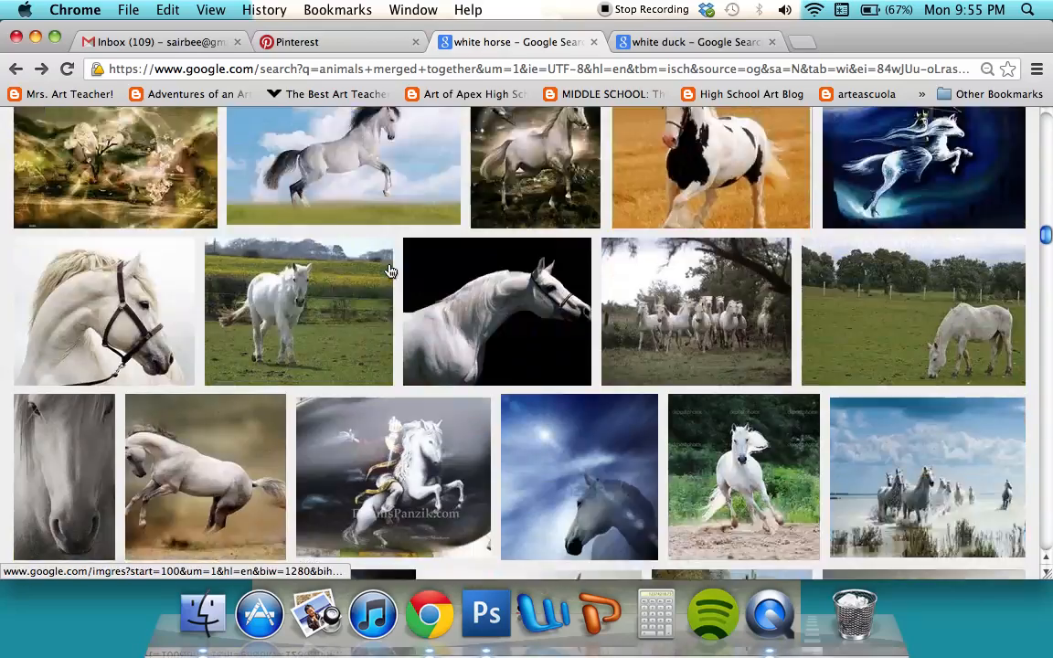
scroll(387, 270, "down", 12)
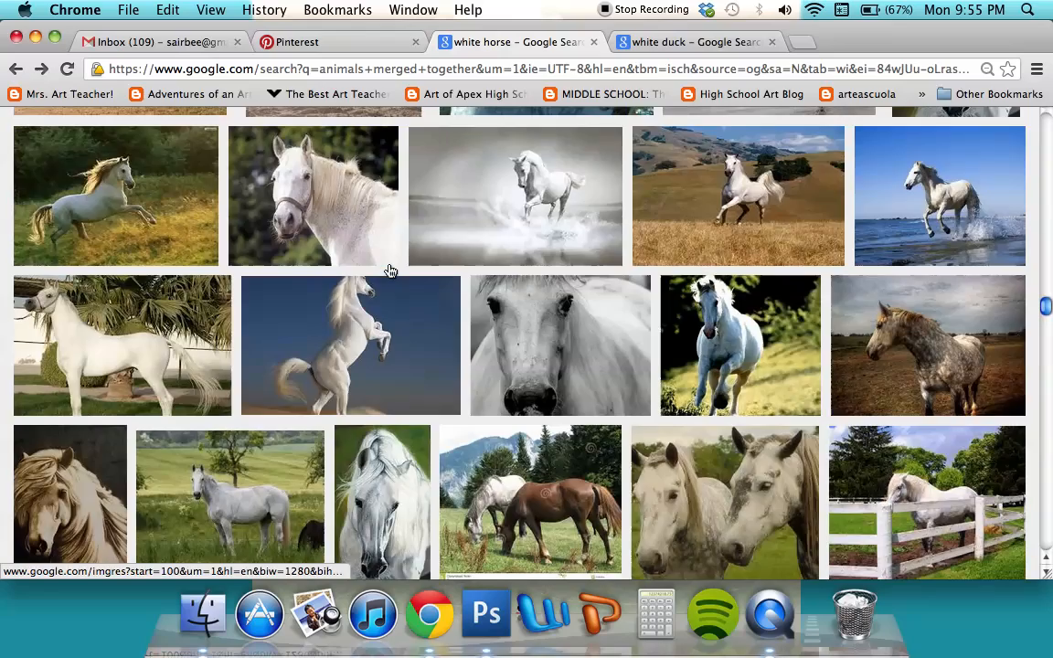
scroll(390, 271, "down", 15)
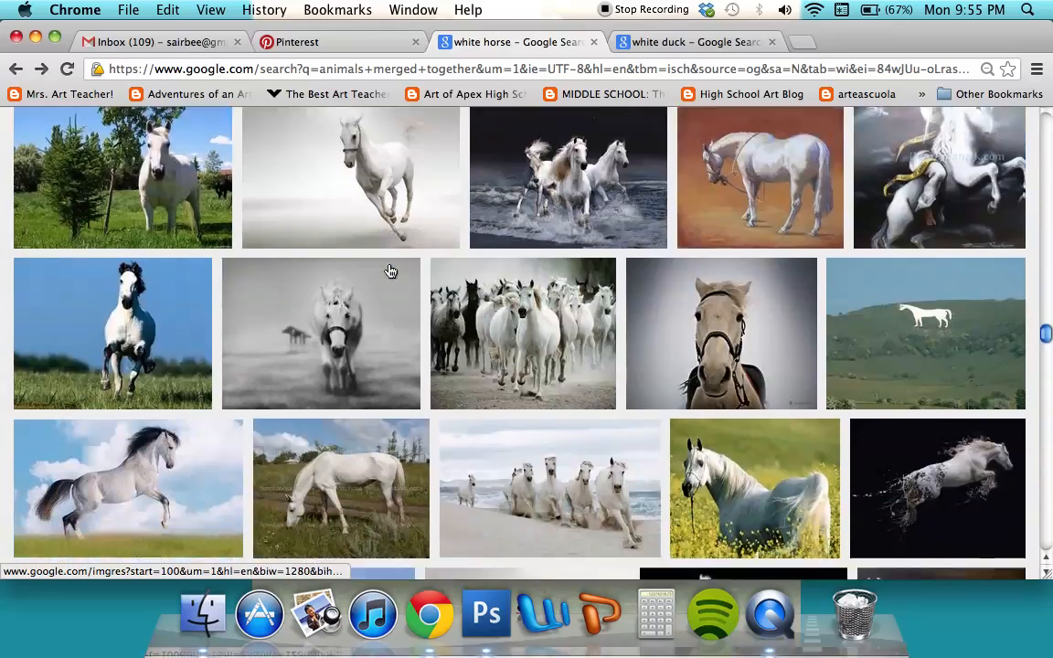
scroll(400, 275, "down", 14)
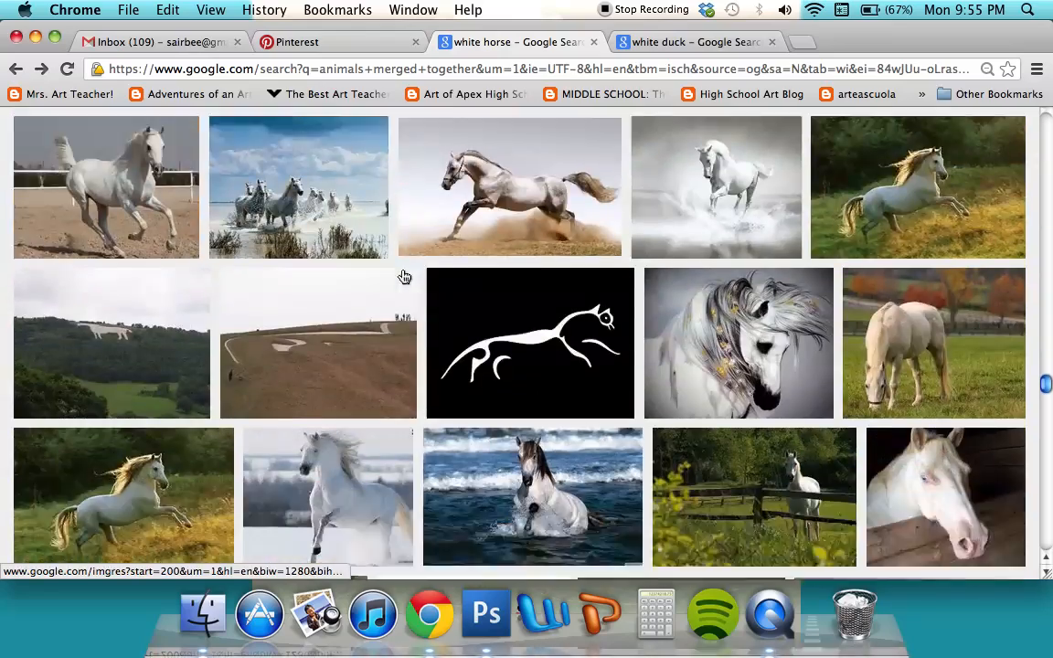
scroll(403, 277, "up", 12)
scroll(403, 276, "up", 10)
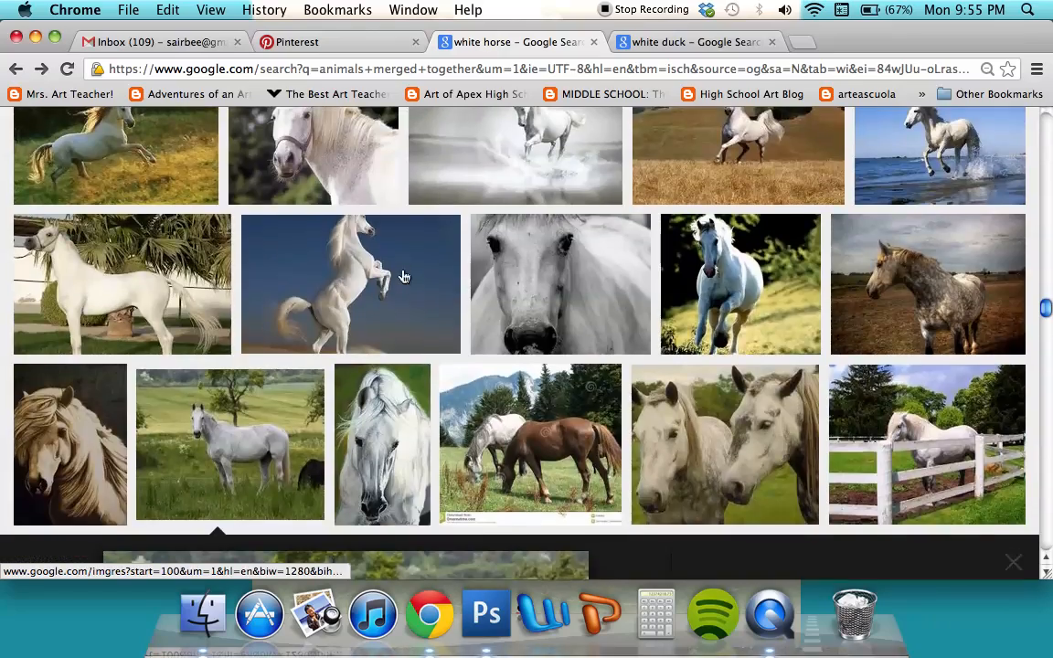
Open the full-size originals of the standing white horse and the swimming white duck photos.
left_click(403, 276)
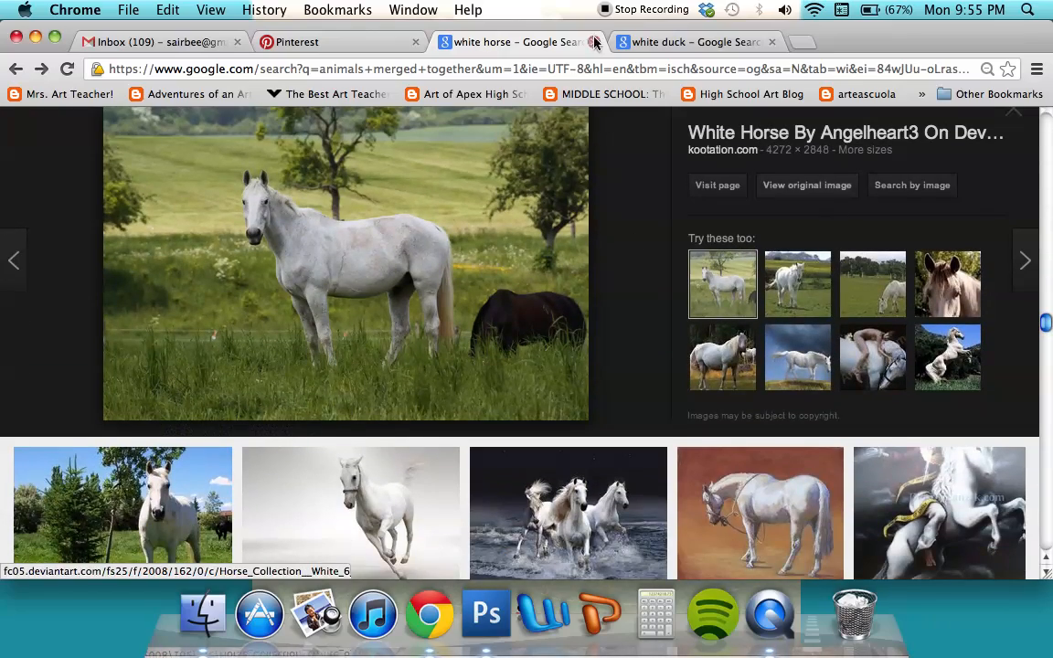
left_click(665, 43)
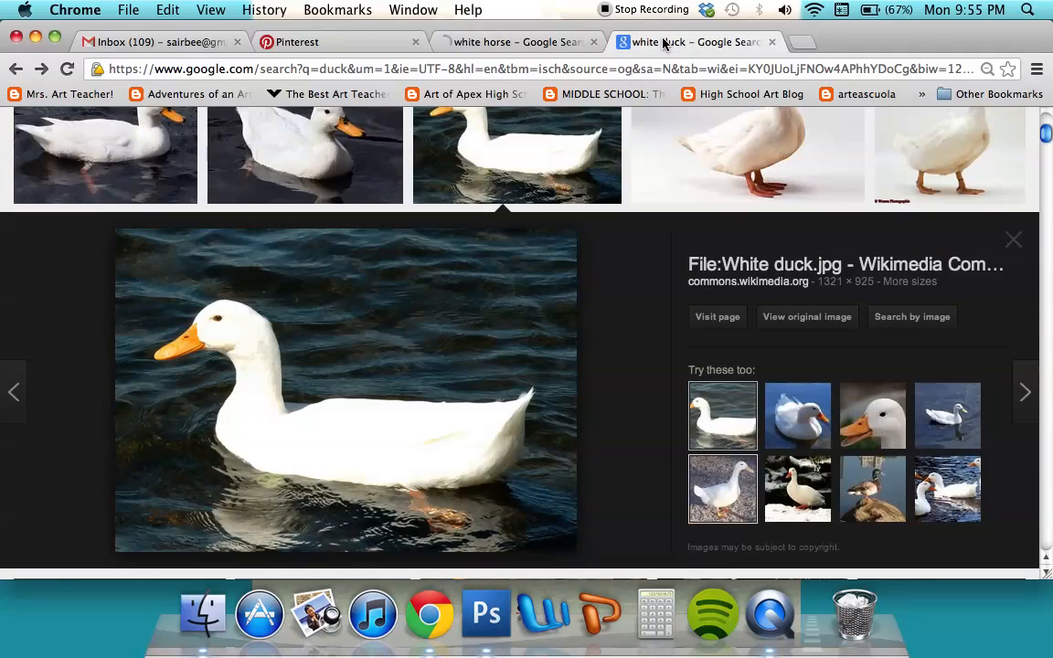
left_click(820, 320)
Open the full-size white horse photo from the browser in Photoshop.
left_click(535, 42)
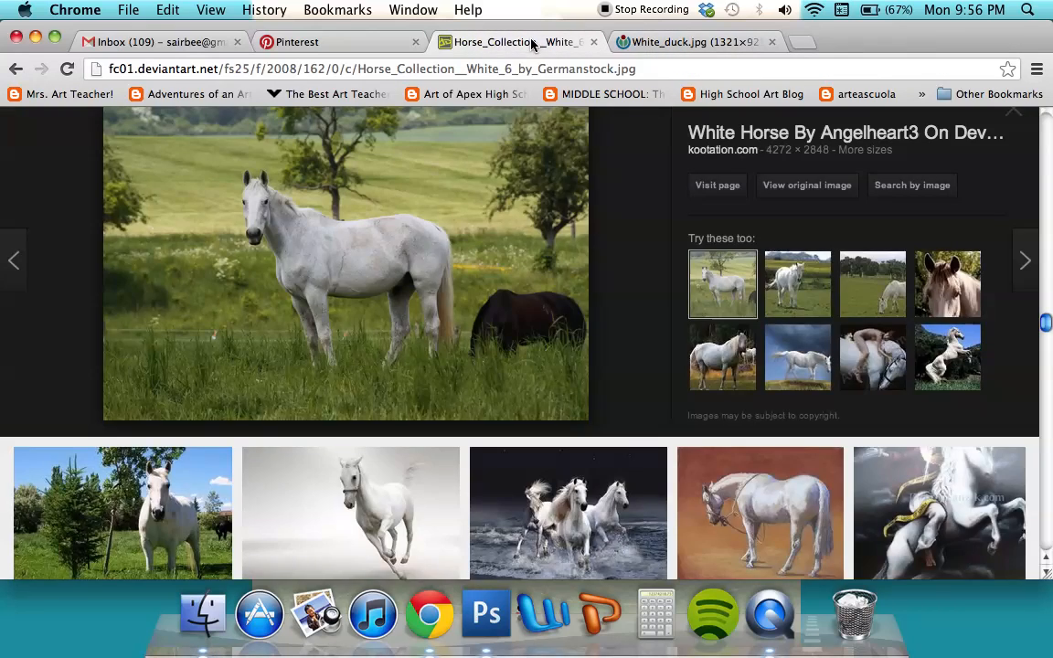
left_click(176, 309)
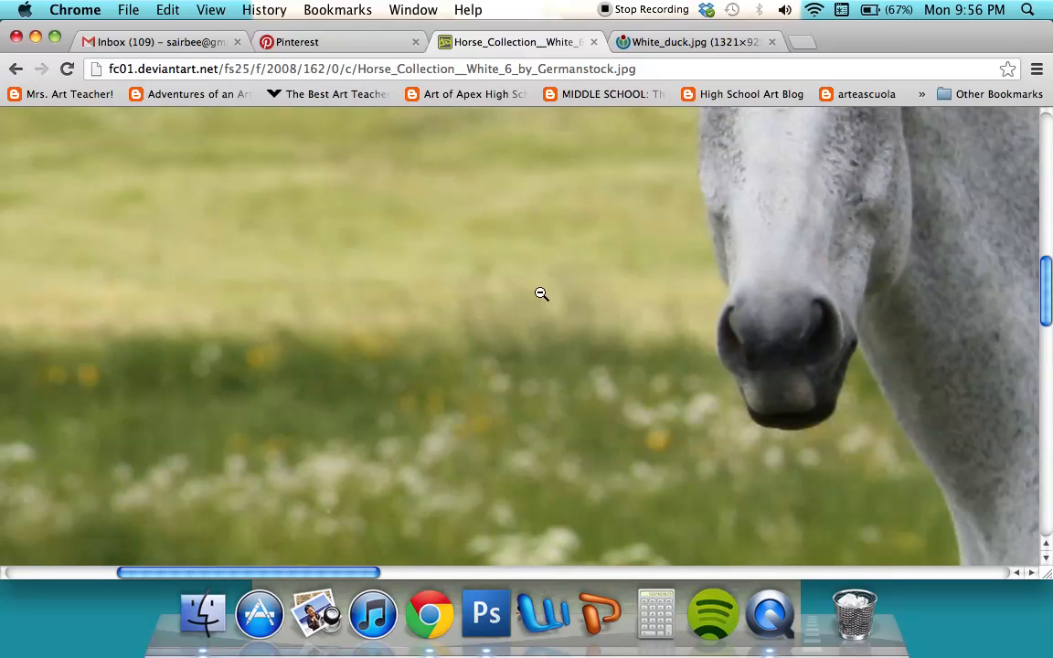
scroll(508, 411, "down", 1)
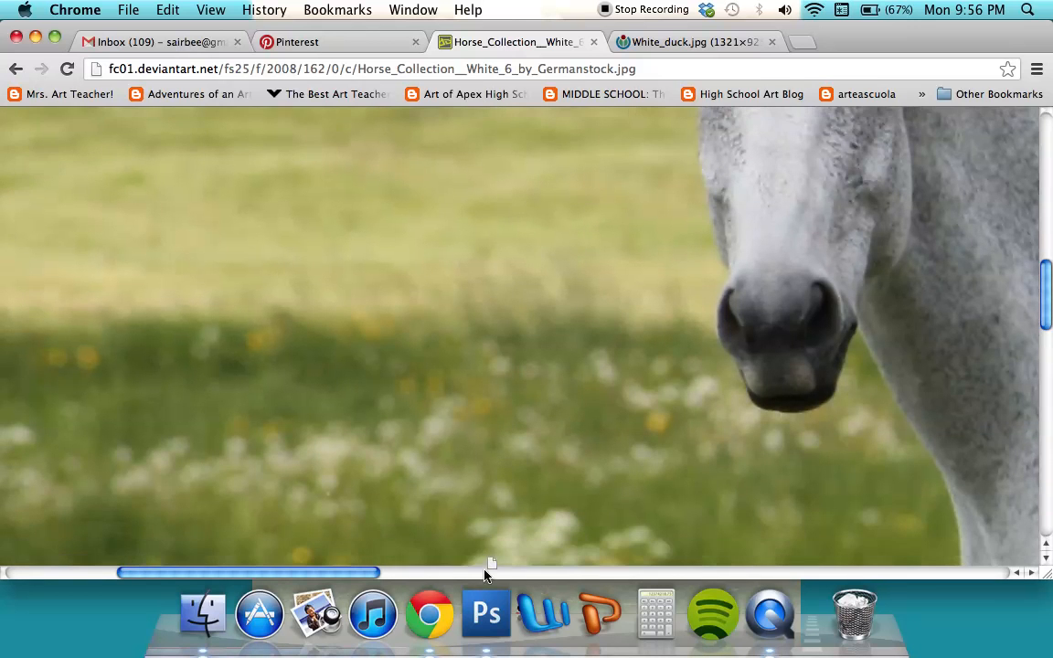
left_click(489, 623)
left_click(664, 363)
left_click(667, 48)
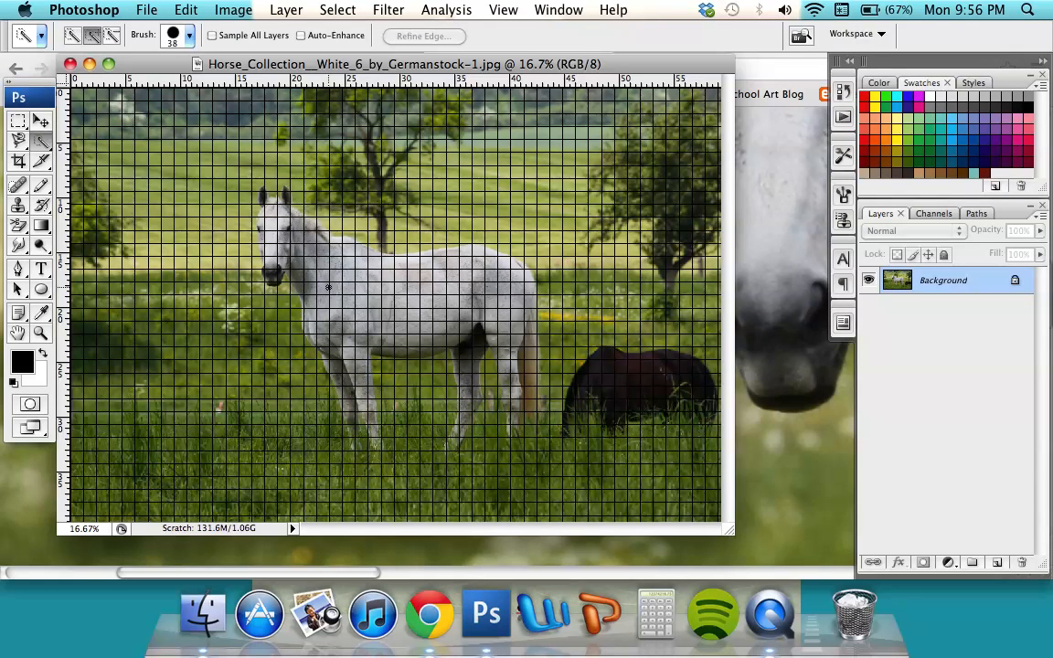
Switch back to Chrome and open the full-size white duck photo in Photoshop as well.
left_click(759, 194)
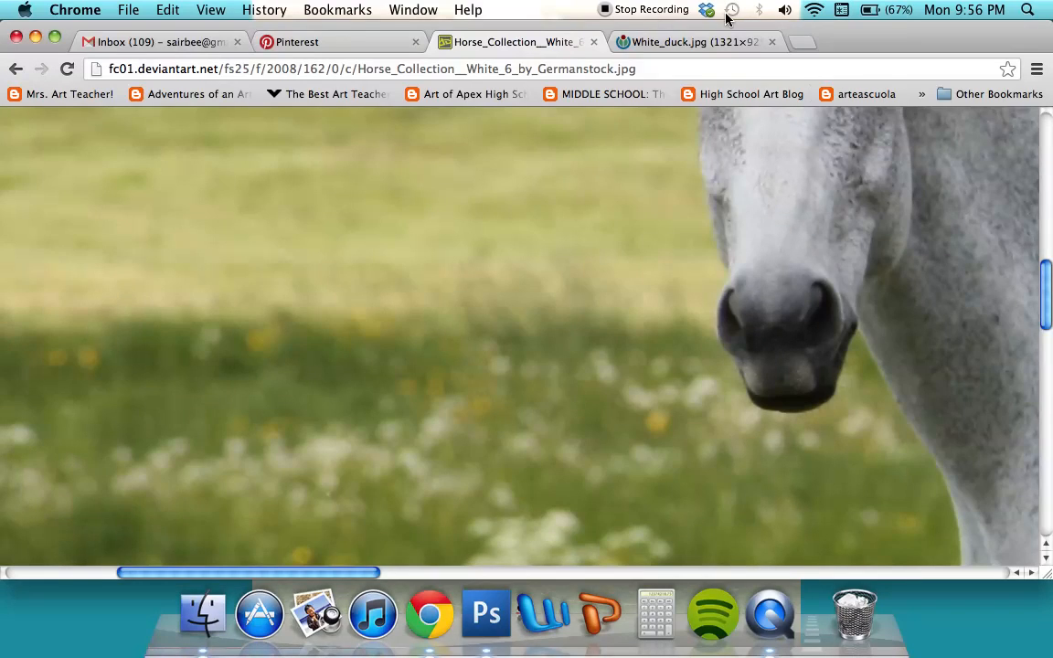
left_click(716, 39)
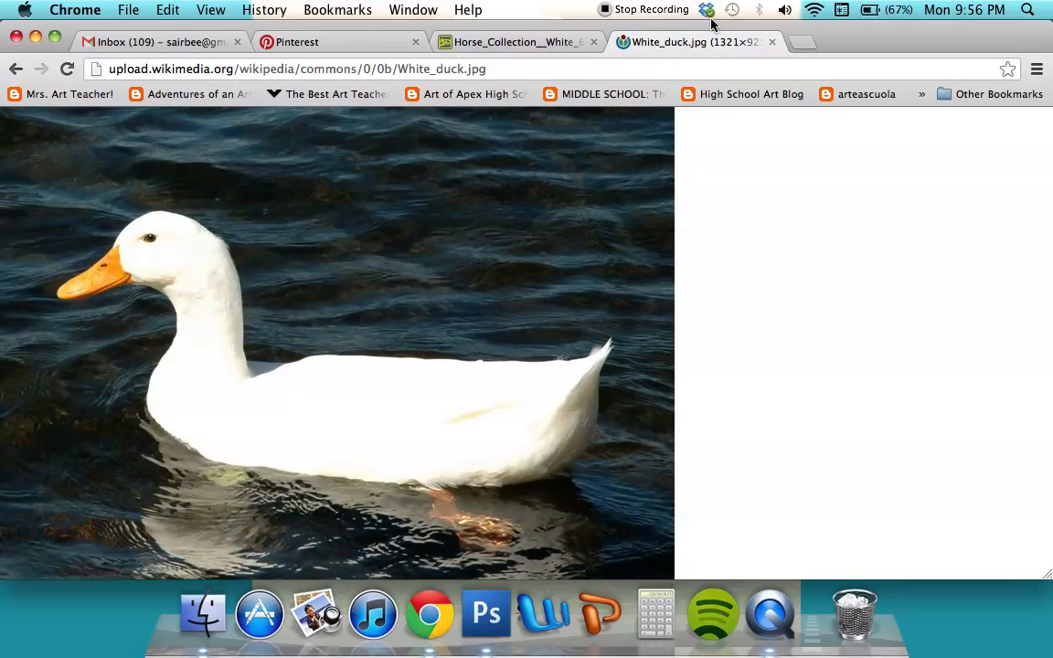
left_click(462, 295)
left_click_drag(490, 294, 487, 624)
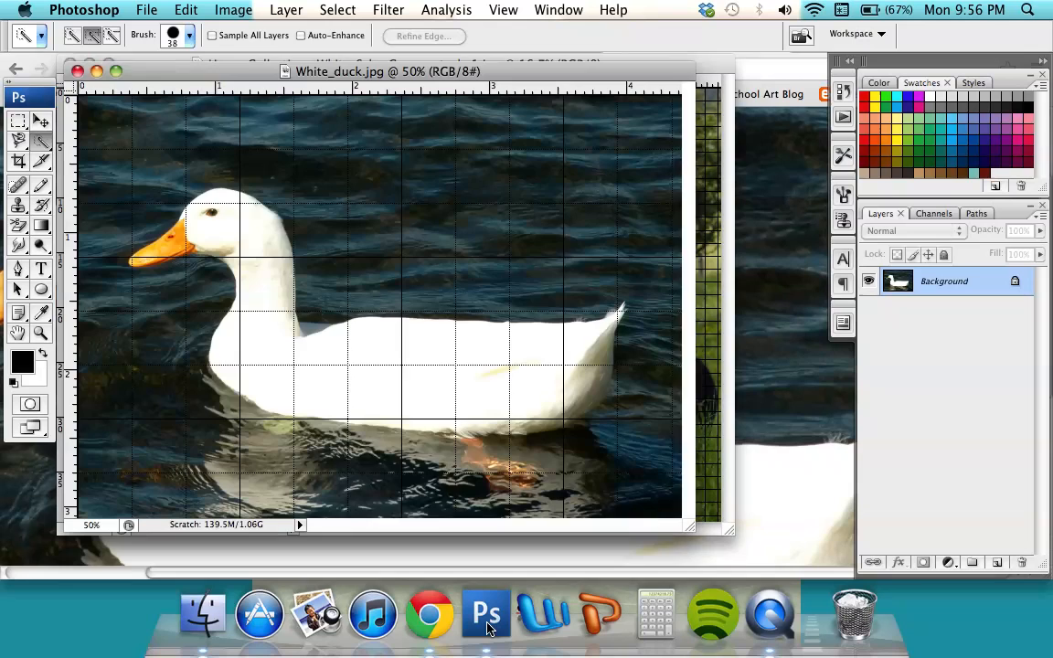
Hide the grid in both photos and place the horse window slightly lower, in front of the duck window.
left_click(713, 204)
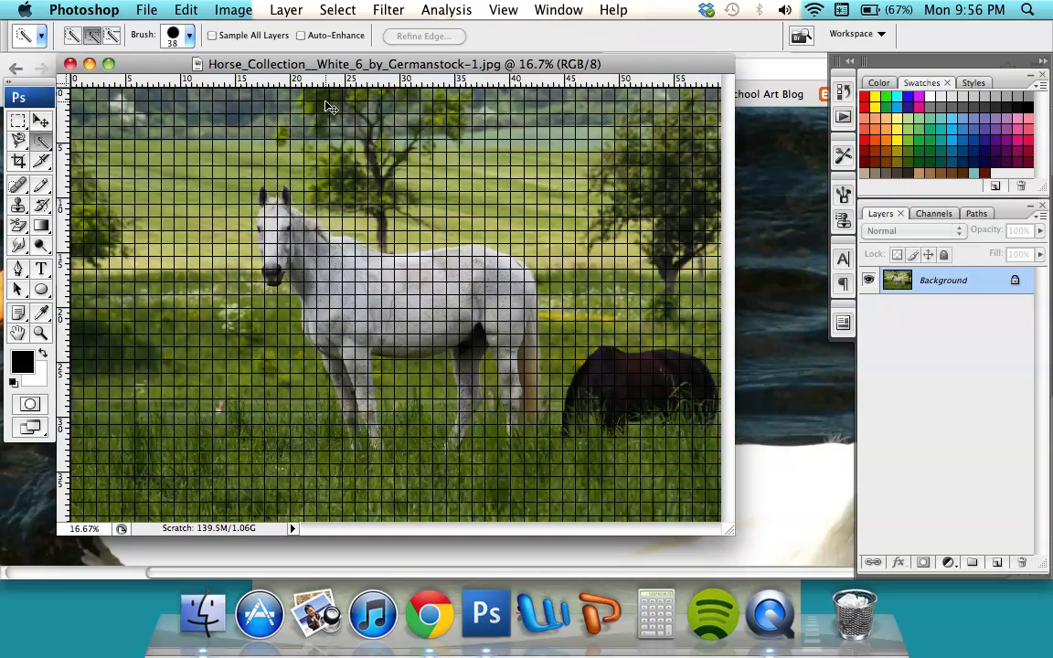
key("super+apostrophe")
left_click_drag(314, 69, 323, 151)
left_click(326, 88)
key("super+apostrophe")
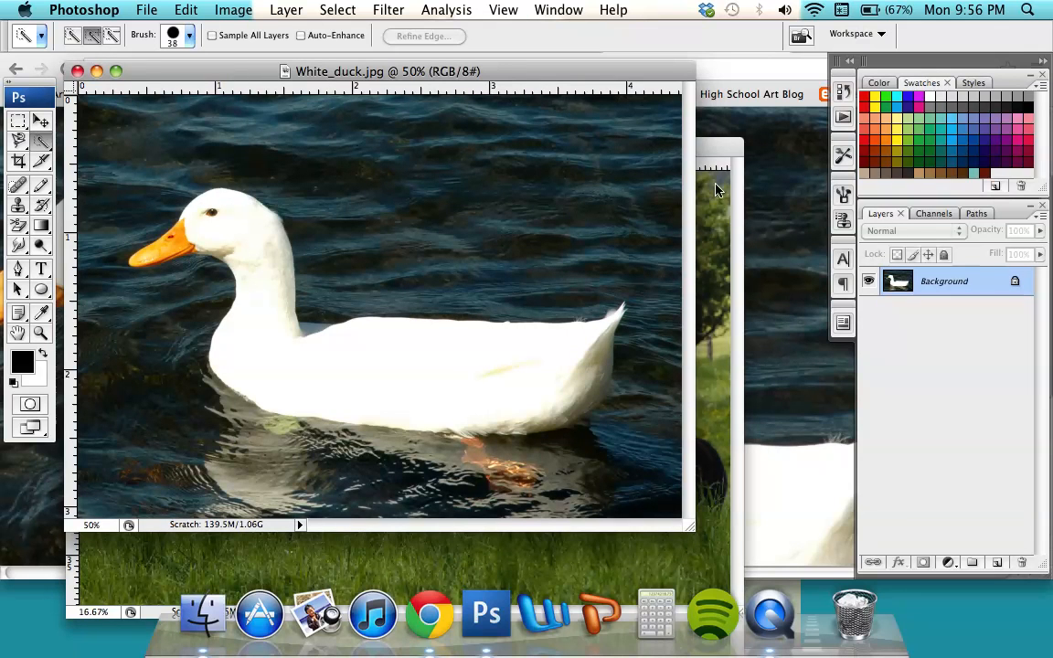
left_click(708, 261)
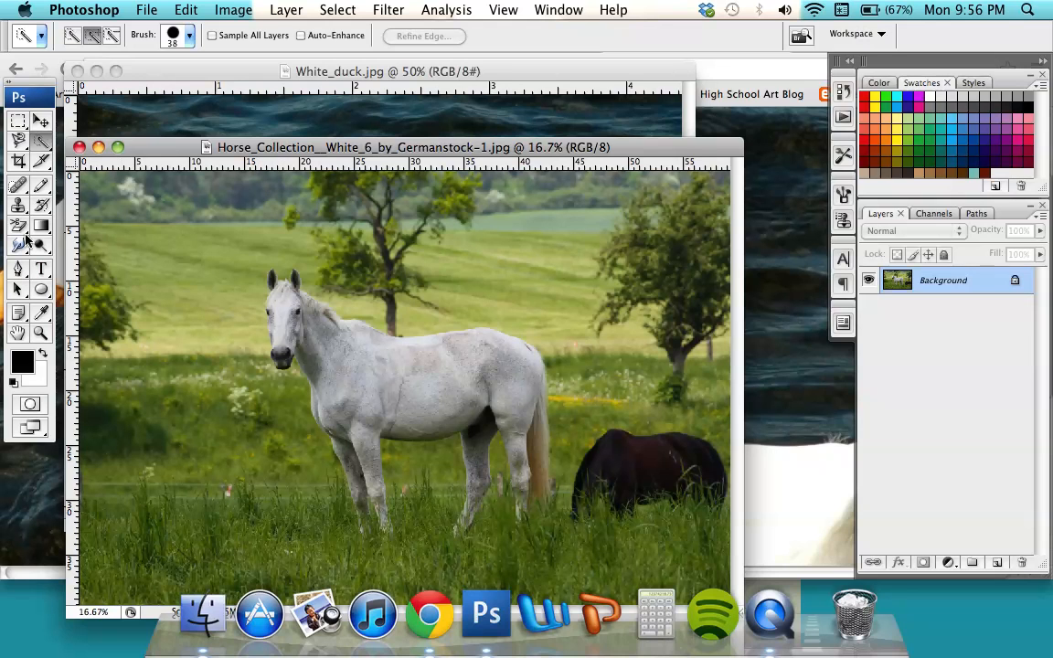
Try erasing the horse's head with the Eraser tool.
left_click_drag(17, 225, 64, 216)
mouse_move(277, 277)
left_mouse_down()
mouse_move(332, 302)
mouse_move(263, 321)
mouse_move(287, 346)
mouse_move(335, 327)
mouse_move(277, 288)
left_mouse_up()
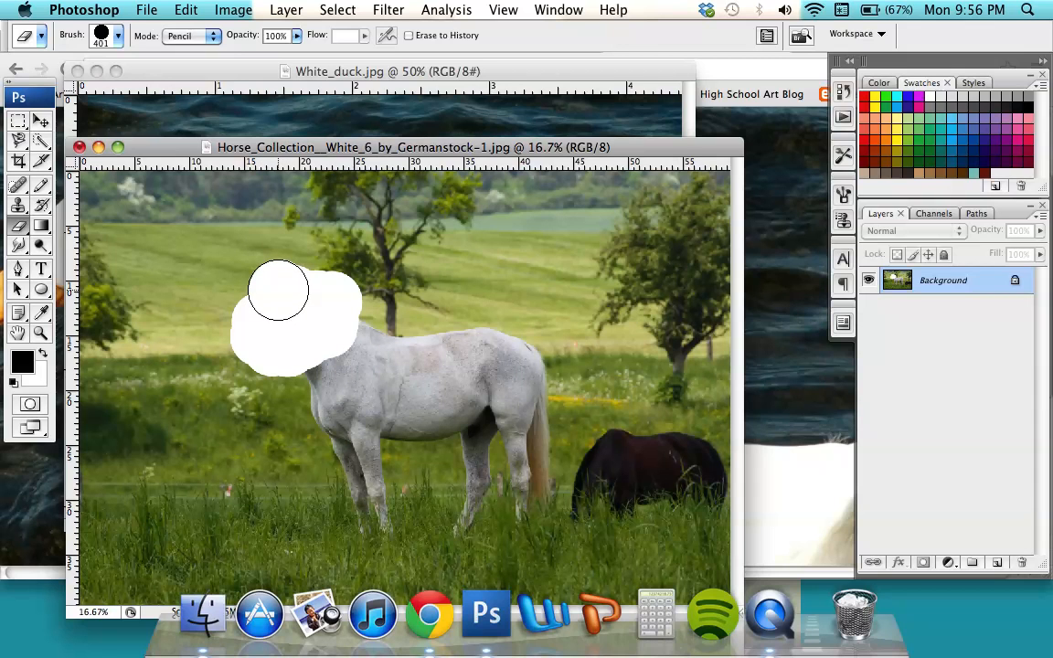
key("super+z")
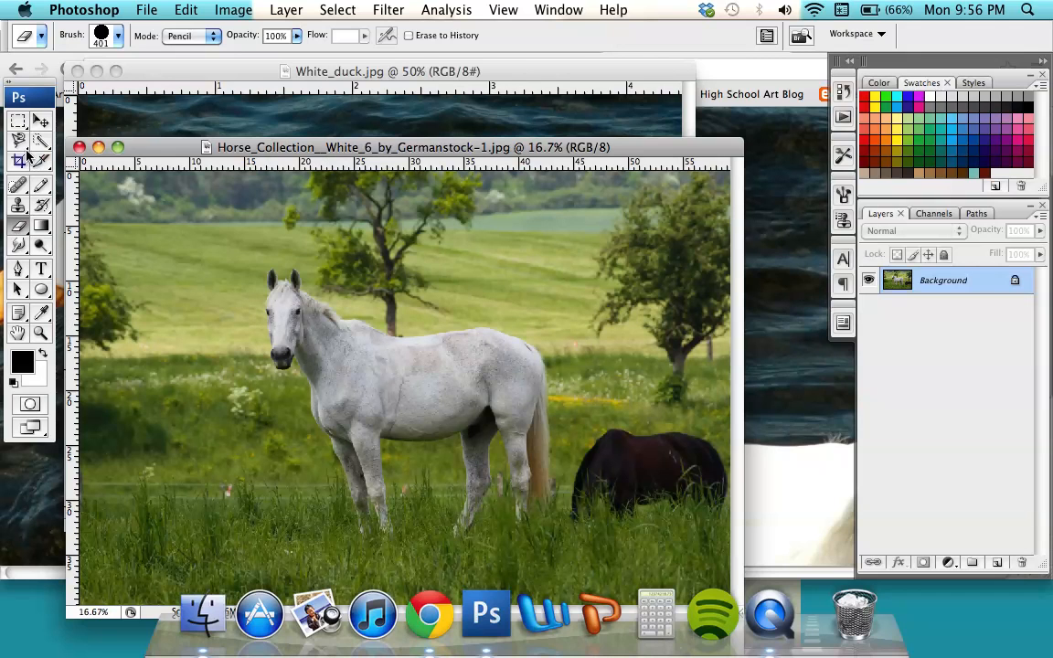
Choose the Clone Stamp tool and set its brush diameter to 149 px.
left_click(20, 204)
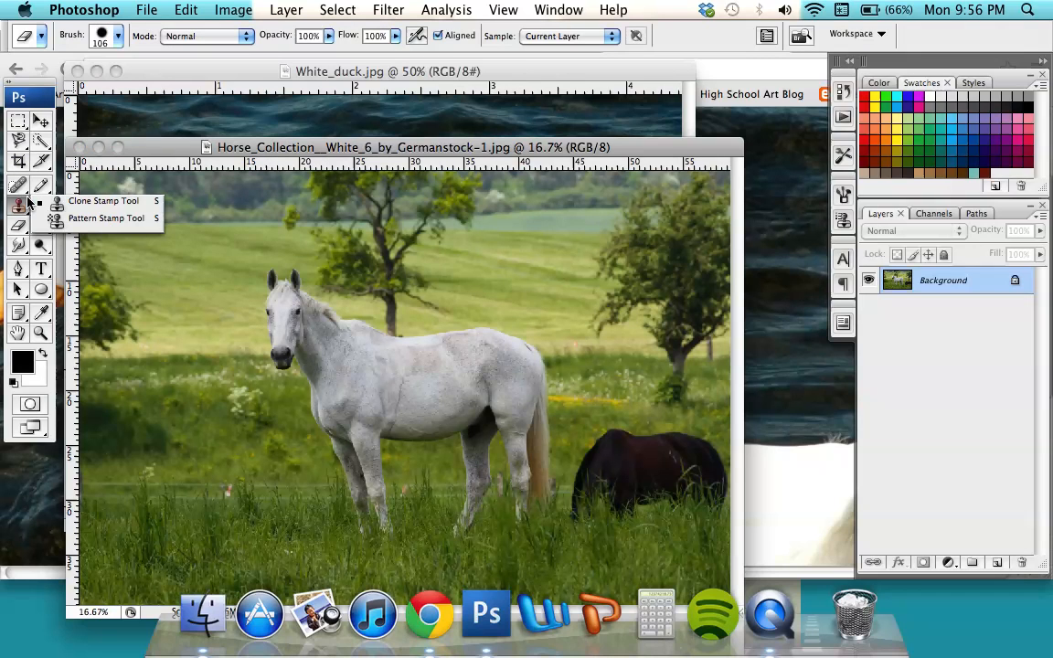
left_click(55, 202)
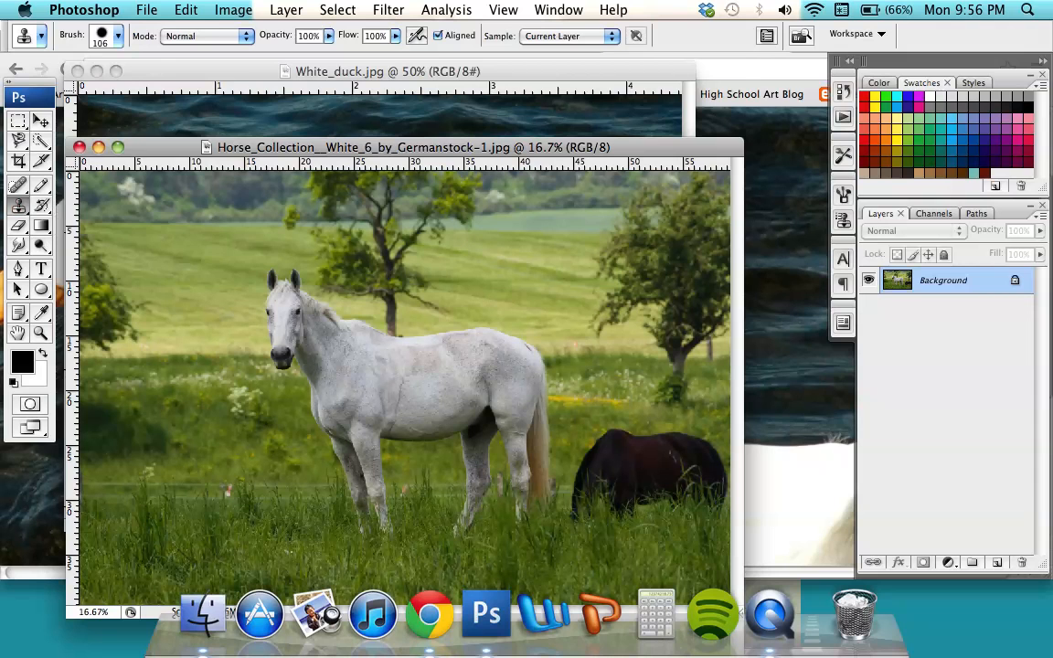
left_click(117, 36)
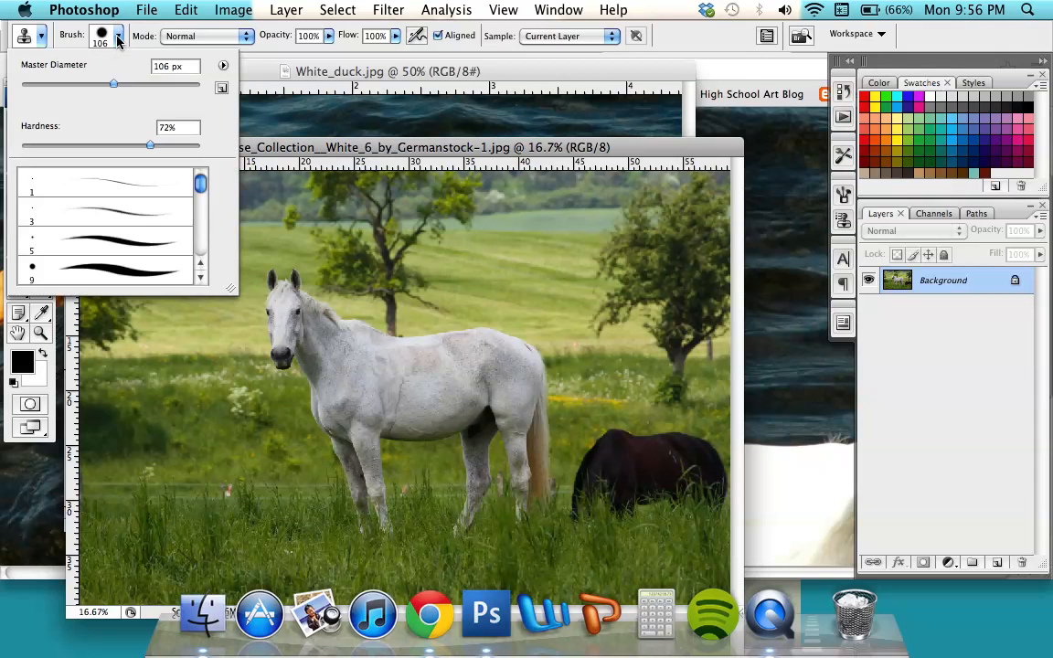
left_click_drag(122, 83, 133, 83)
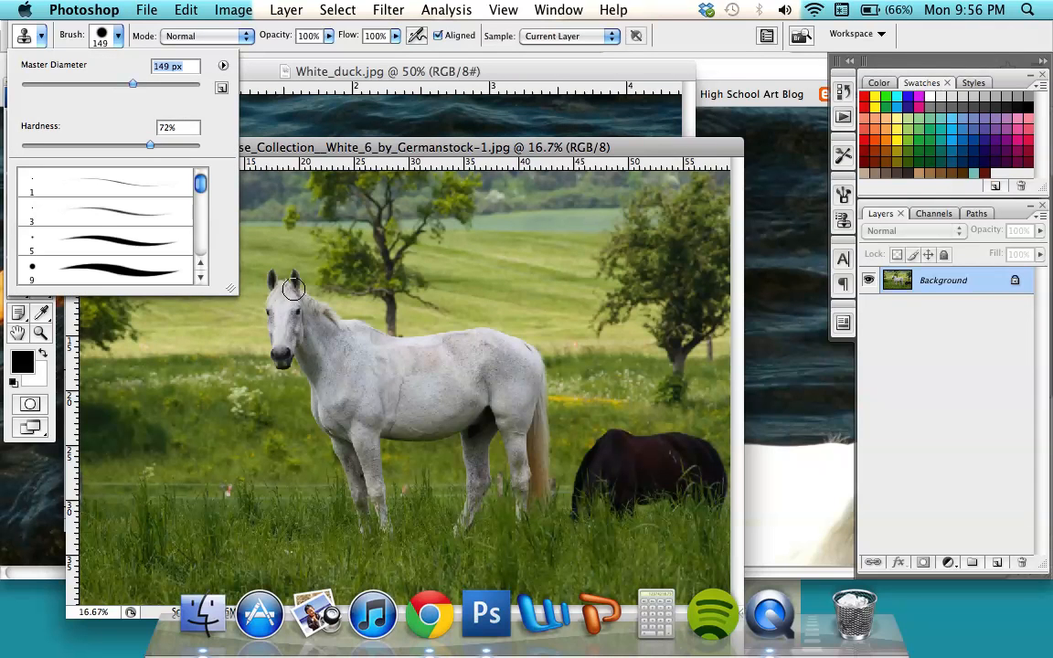
left_click(247, 256)
key("Return")
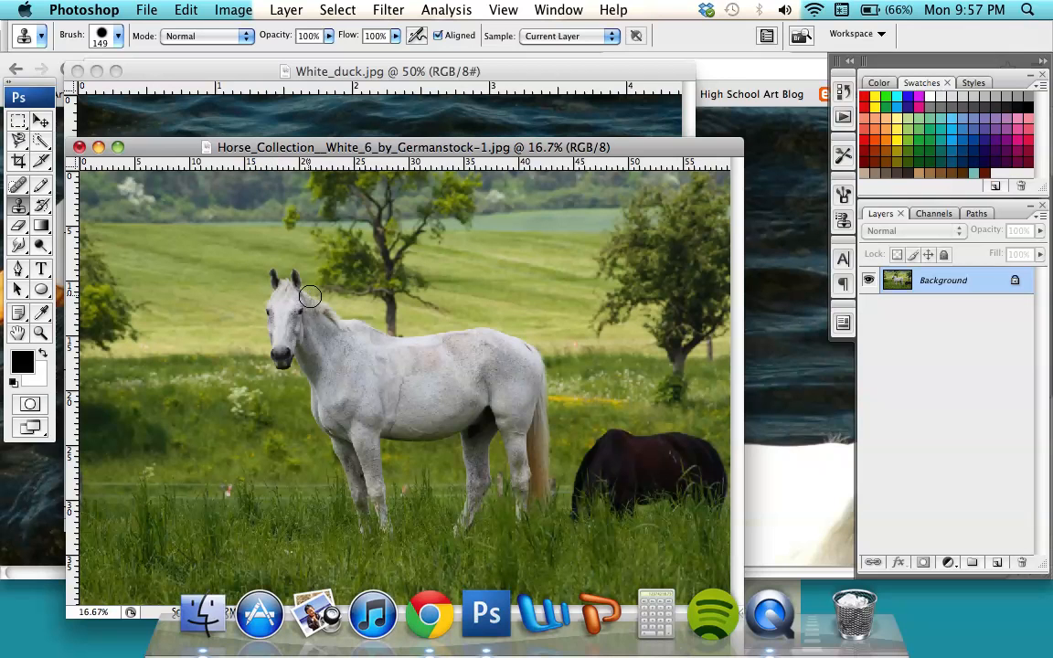
Clone the field beside the horse's head over its ear, forehead and the front of its face.
left_click(258, 280, "alt")
left_click(268, 281)
key("super+z")
left_click_drag(297, 284, 323, 296)
left_click(255, 285, "alt")
mouse_move(266, 300)
left_mouse_down()
mouse_move(278, 303)
mouse_move(273, 309)
left_mouse_up()
mouse_move(258, 313)
left_mouse_down()
mouse_move(300, 315)
mouse_move(297, 337)
left_mouse_up()
Resample the background beside the muzzle and forehead, and clone it over more of the horse's face and muzzle.
left_click(259, 329, "alt")
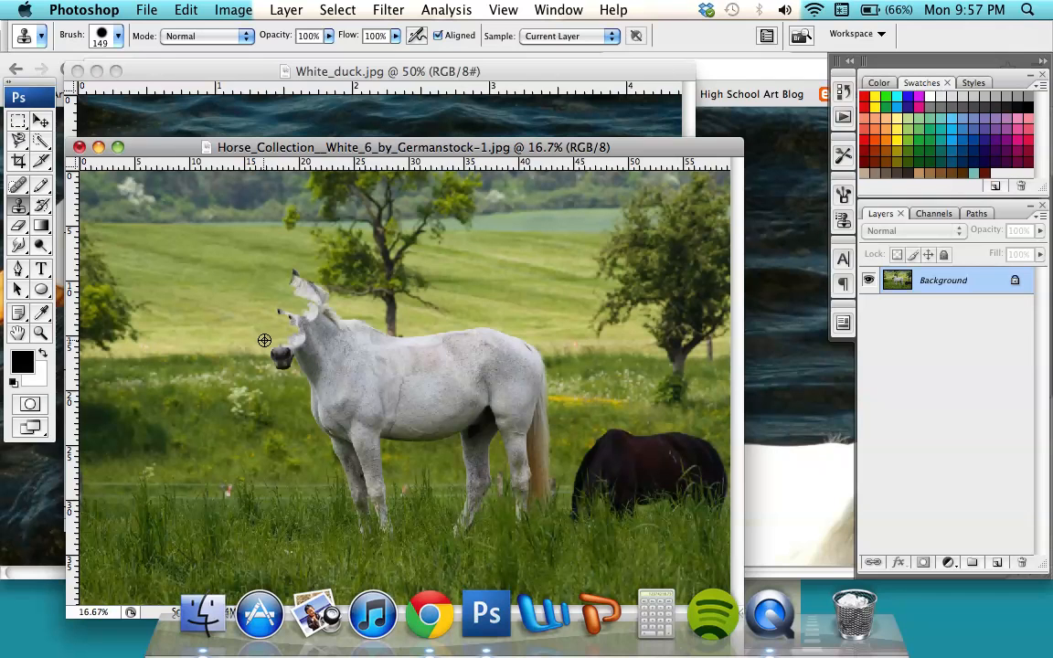
left_click_drag(270, 345, 311, 349)
left_click(265, 304, "alt")
left_click_drag(275, 307, 310, 318)
Enlarge the clone brush to 178 px and cover the ear tip and upper head with sampled field.
left_click(116, 36)
left_click_drag(128, 84, 145, 84)
left_click(270, 263, "alt")
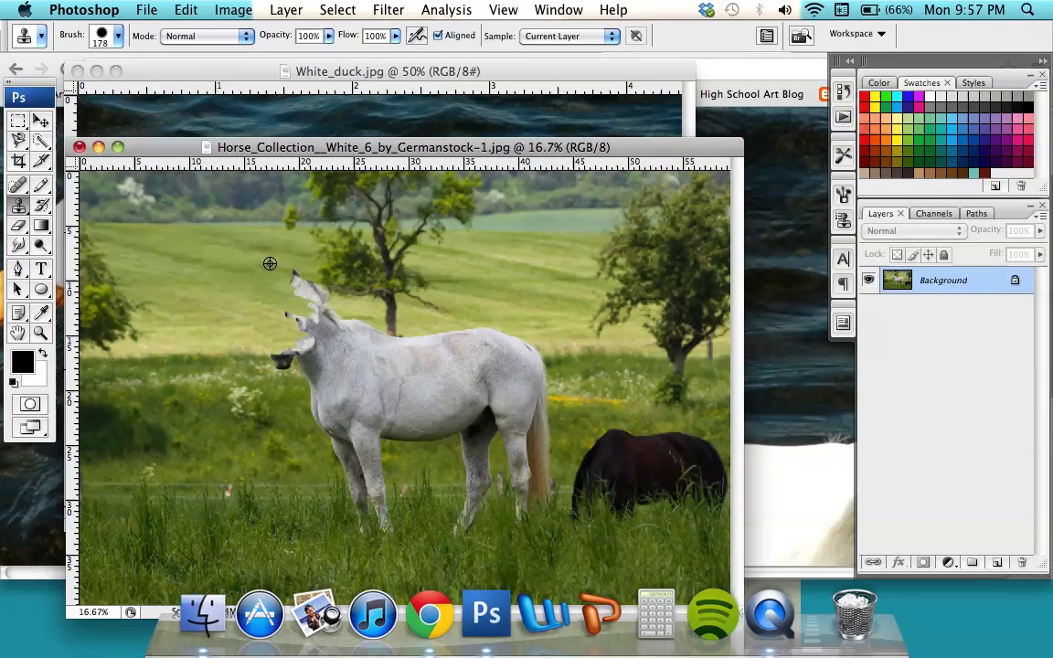
left_click(290, 280)
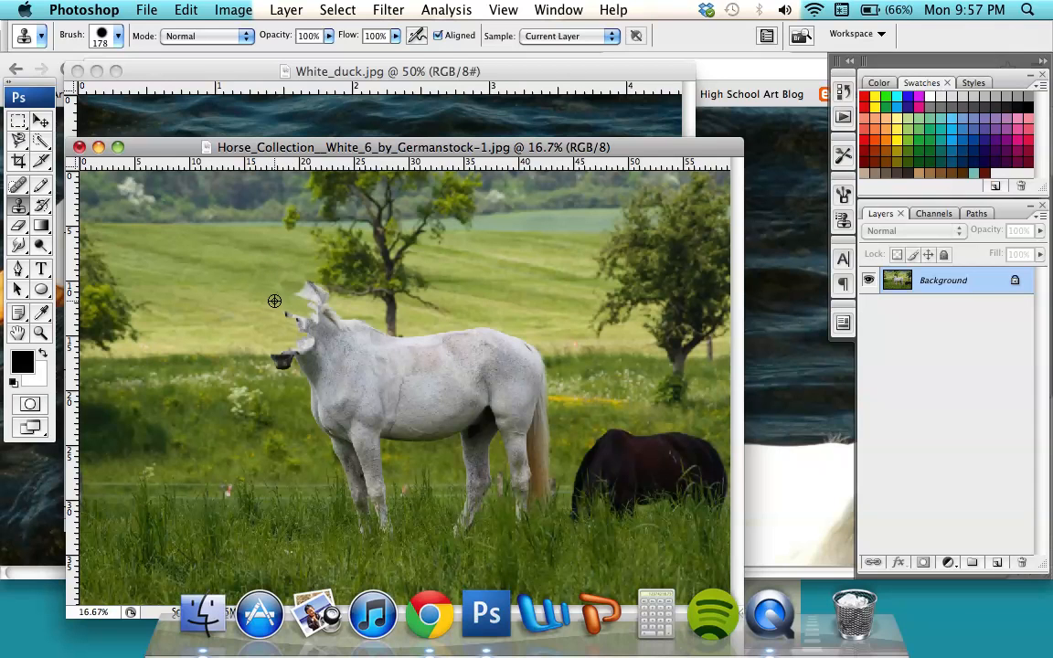
mouse_move(279, 315)
left_mouse_down()
mouse_move(324, 331)
mouse_move(299, 317)
mouse_move(348, 324)
left_mouse_up()
left_click(284, 316, "alt")
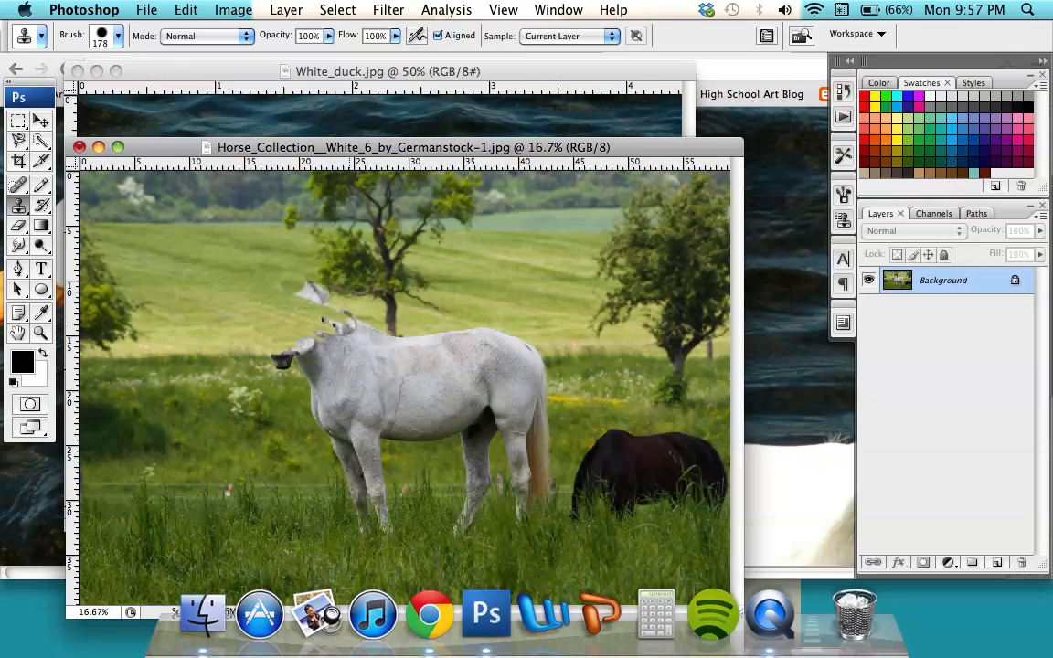
Clone nearby grass over the horse's remaining muzzle and jaw.
left_click(259, 365, "alt")
mouse_move(280, 364)
left_mouse_down()
mouse_move(263, 365)
mouse_move(292, 378)
mouse_move(291, 341)
left_mouse_up()
left_click(283, 364, "alt")
left_click(282, 334, "alt")
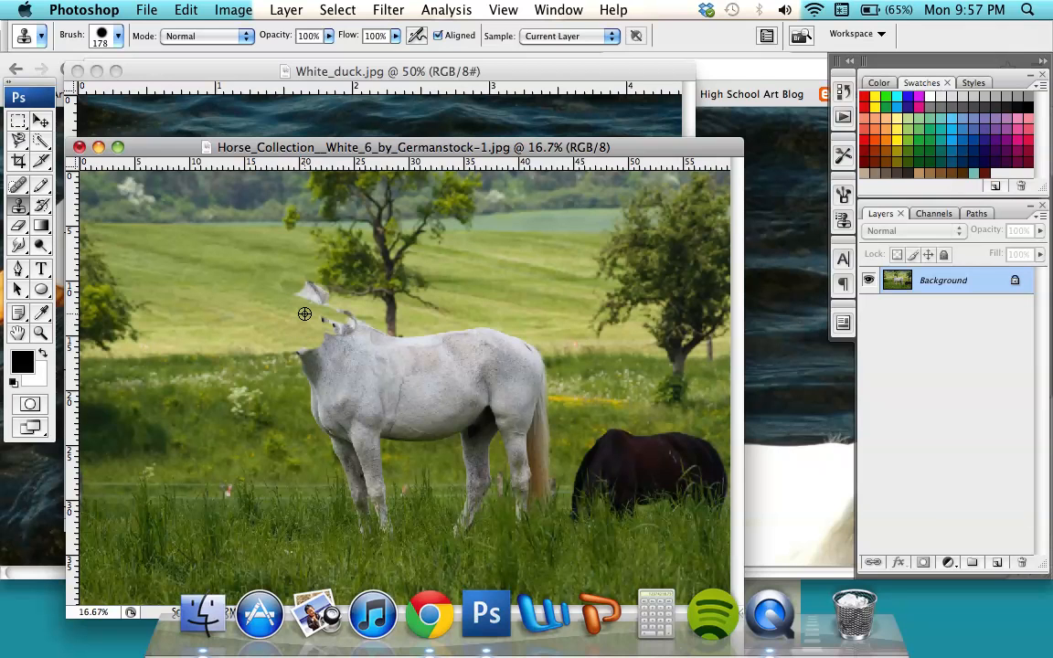
Clone sampled field over the horse's leftover ear tip, the upper neck remnants and the specks beside them.
left_click(331, 325)
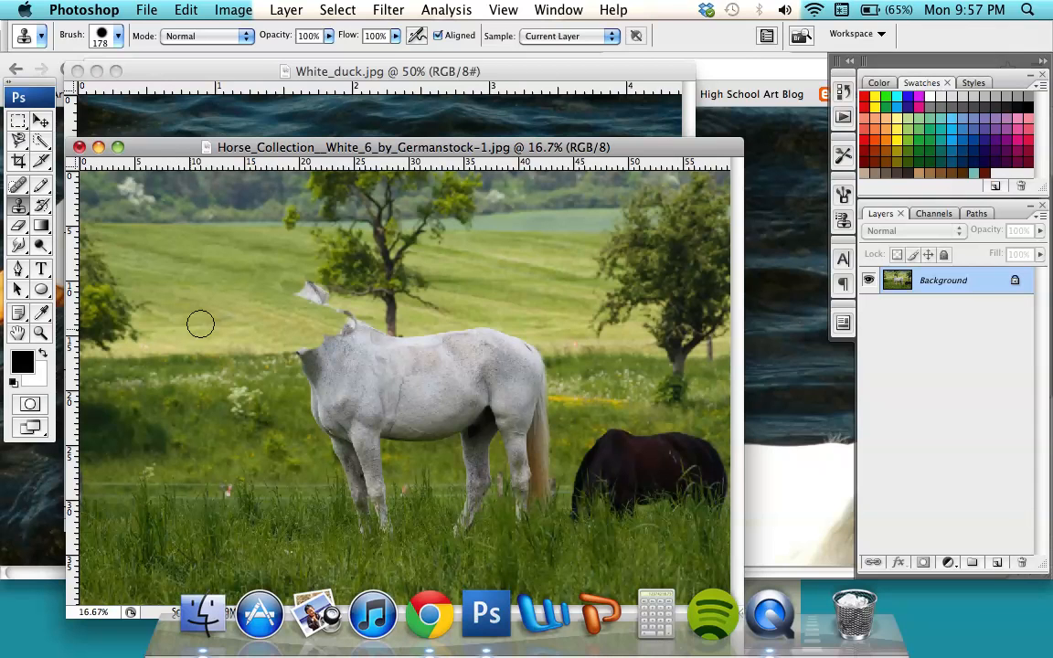
left_click(328, 327)
left_click_drag(295, 291, 315, 299)
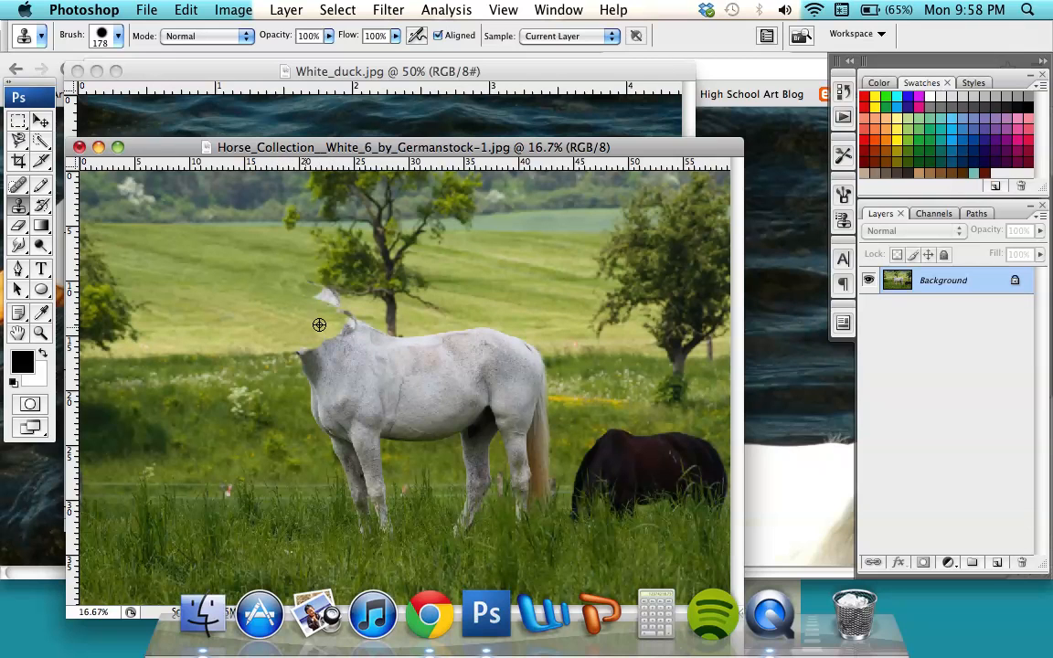
left_click(331, 295, "alt")
left_click(313, 320, "alt")
left_click(334, 308)
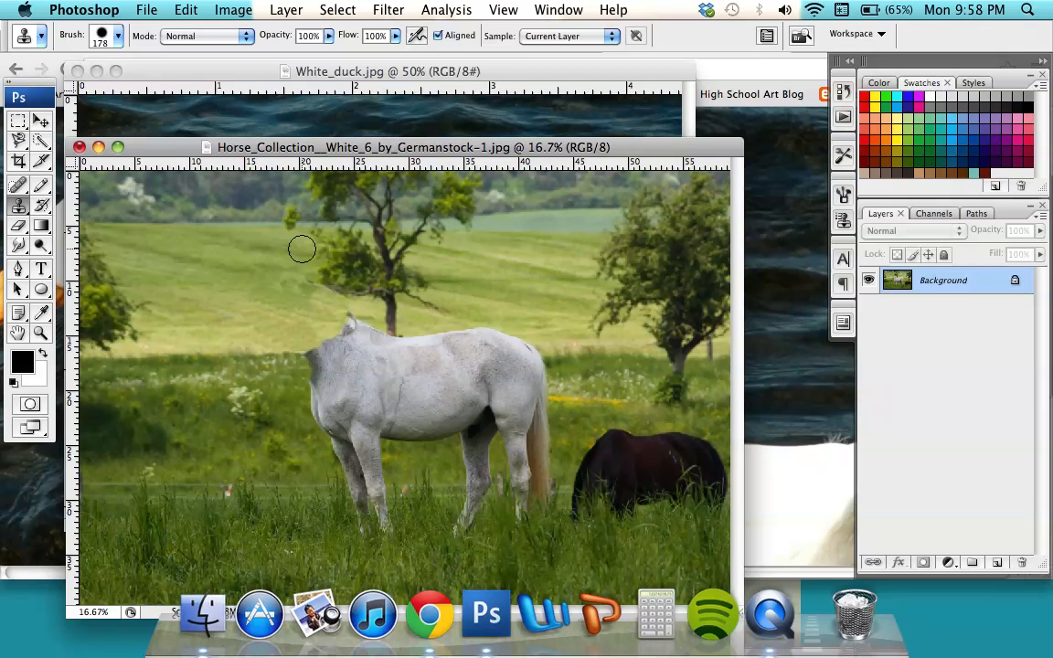
Select the duck's head, beak and neck in the White_duck.jpg photo with the Quick Selection tool.
left_click(469, 71)
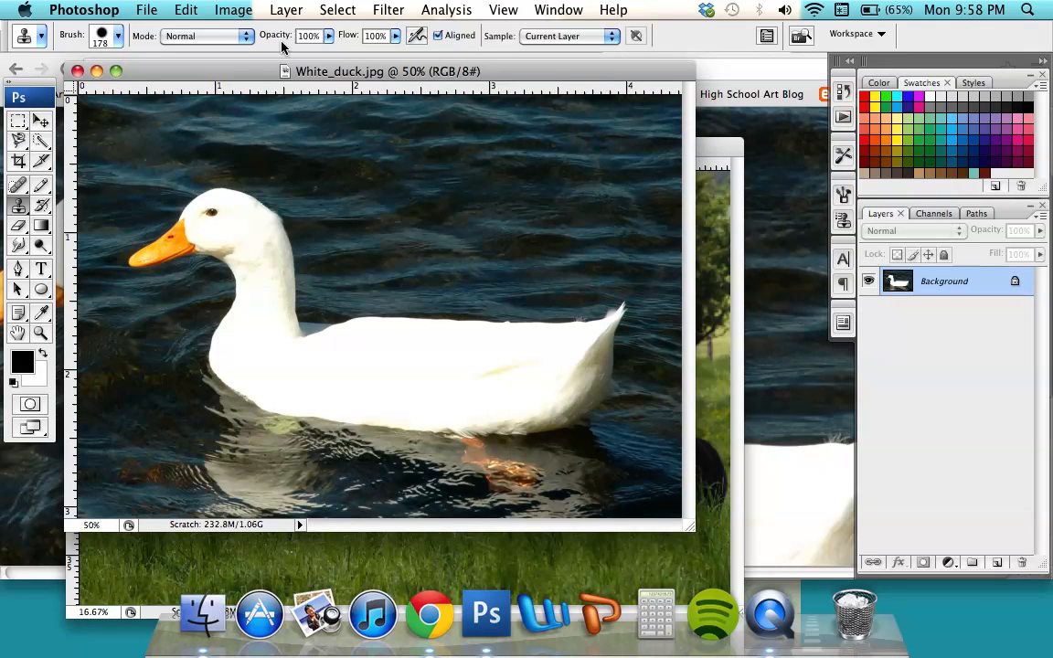
left_click_drag(268, 71, 337, 71)
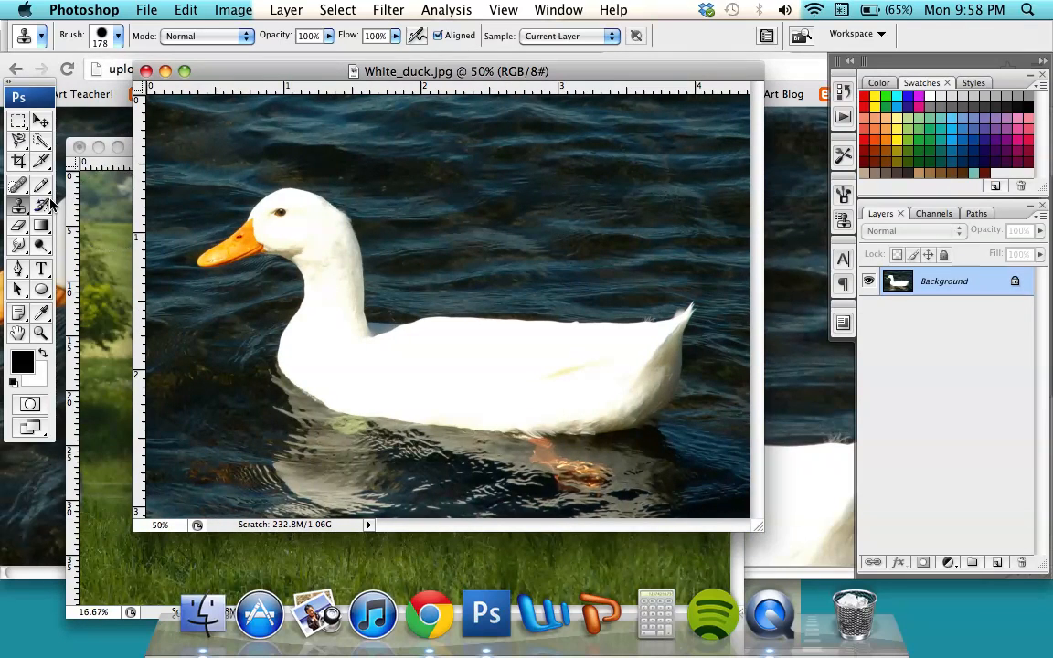
left_click(42, 141)
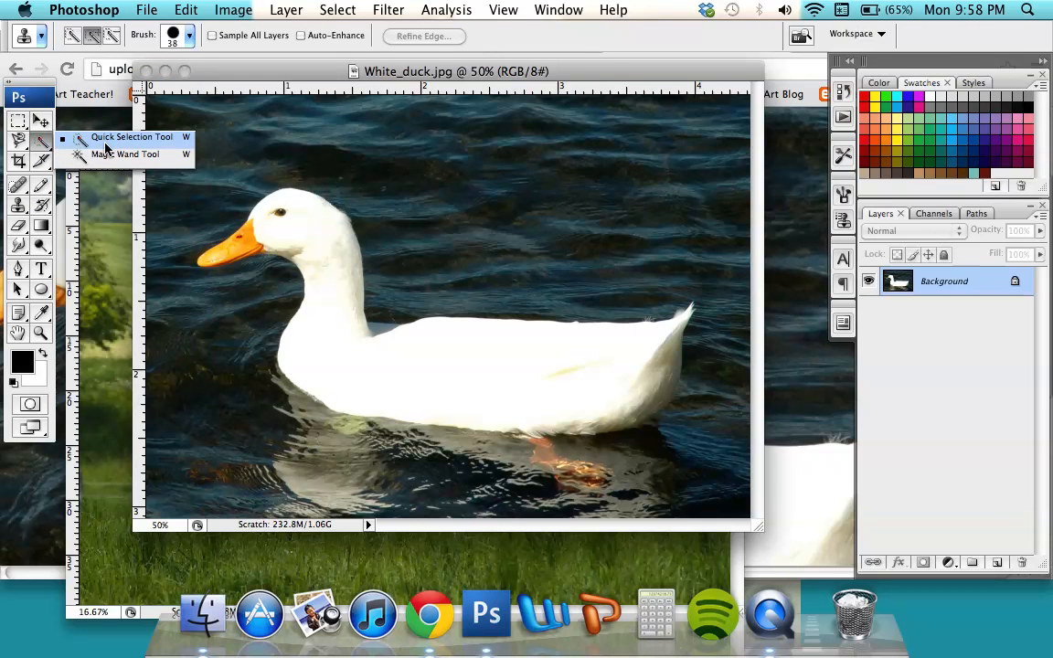
left_click(105, 139)
mouse_move(315, 233)
left_mouse_down()
mouse_move(341, 280)
mouse_move(339, 367)
mouse_move(324, 373)
mouse_move(347, 369)
left_mouse_up()
left_click(237, 240)
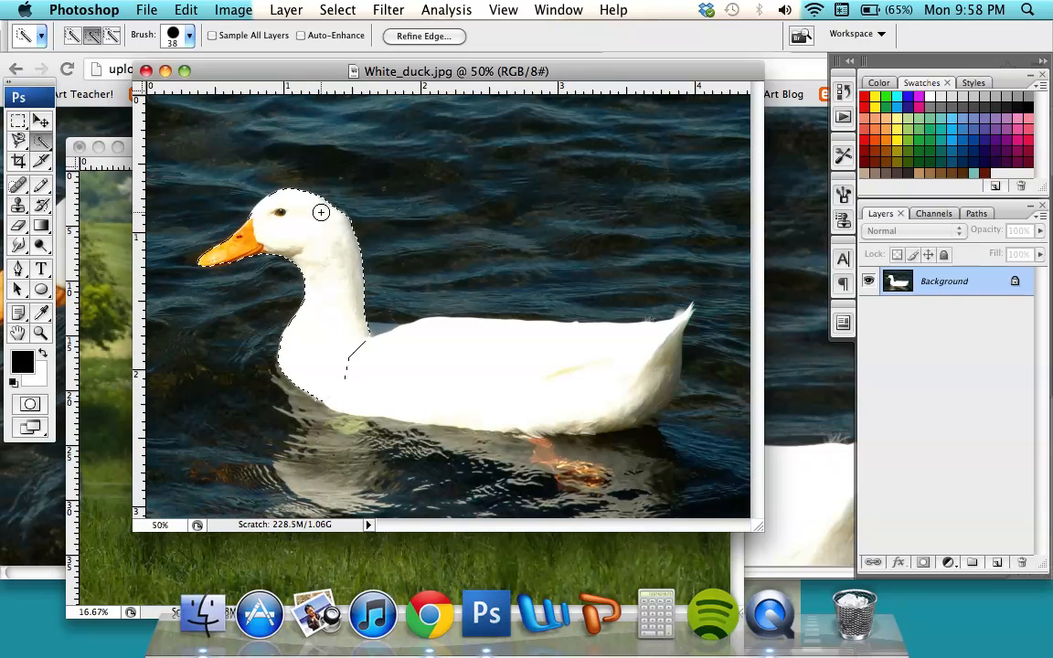
Reduce the Quick Selection brush to 15 px and correct the selection along the beak's lower edge.
key("super+equal")
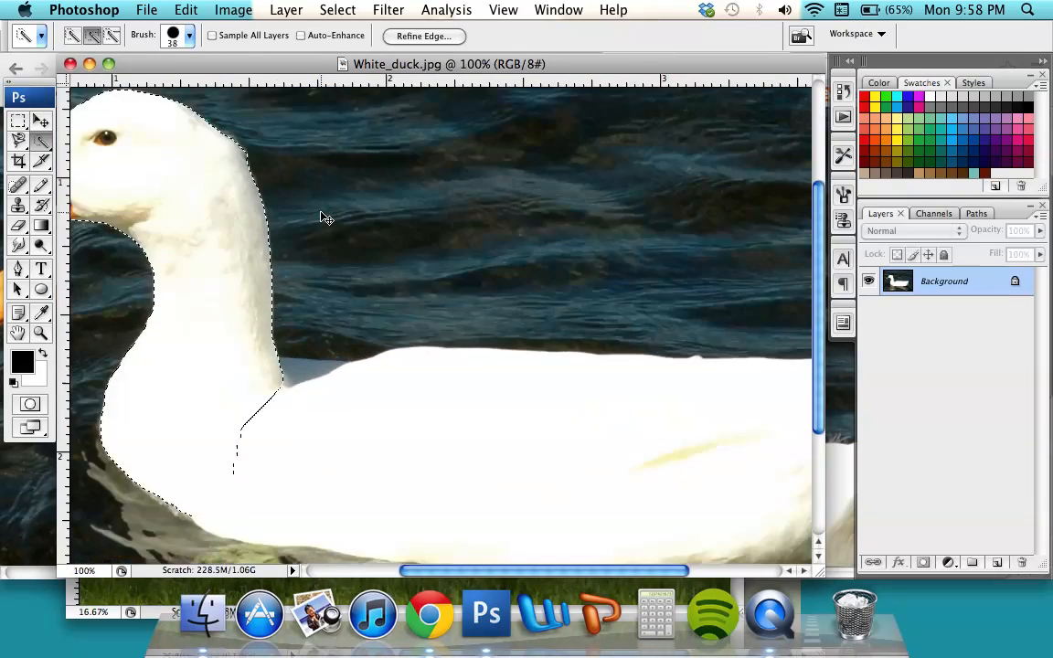
key("super+equal")
scroll(322, 214, "left", 15)
scroll(321, 212, "right", 3)
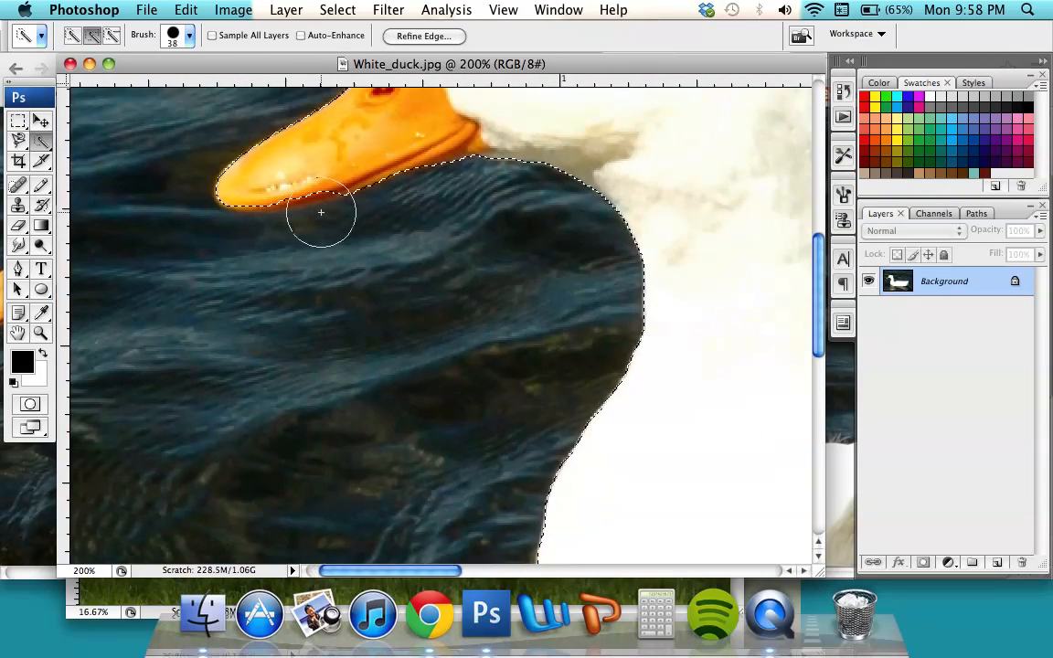
key("super+equal")
key("super+equal")
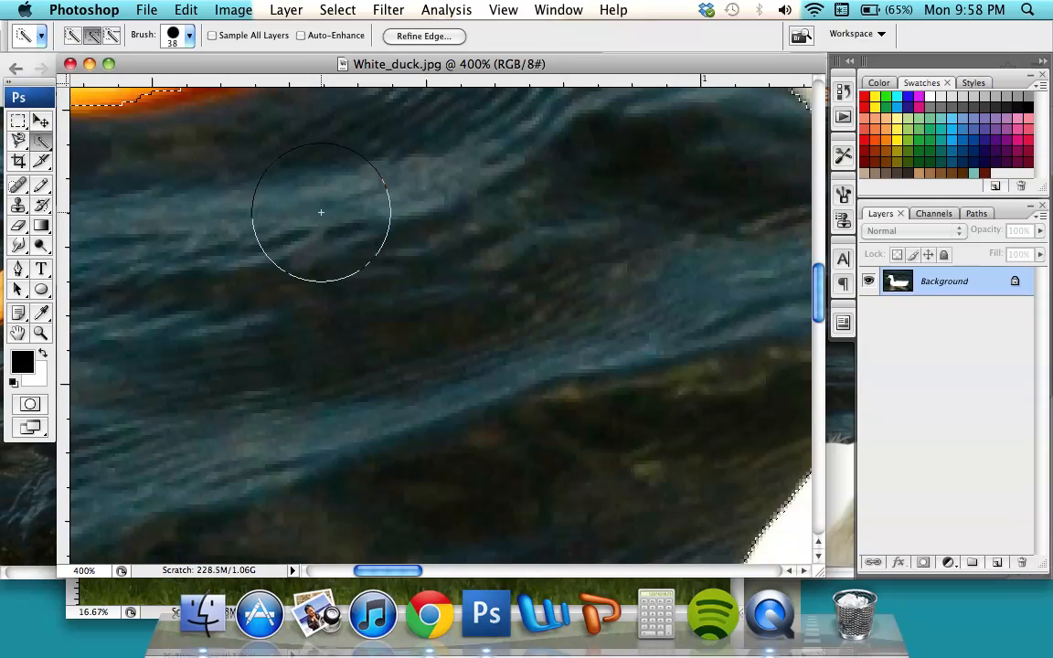
scroll(318, 220, "up", 5)
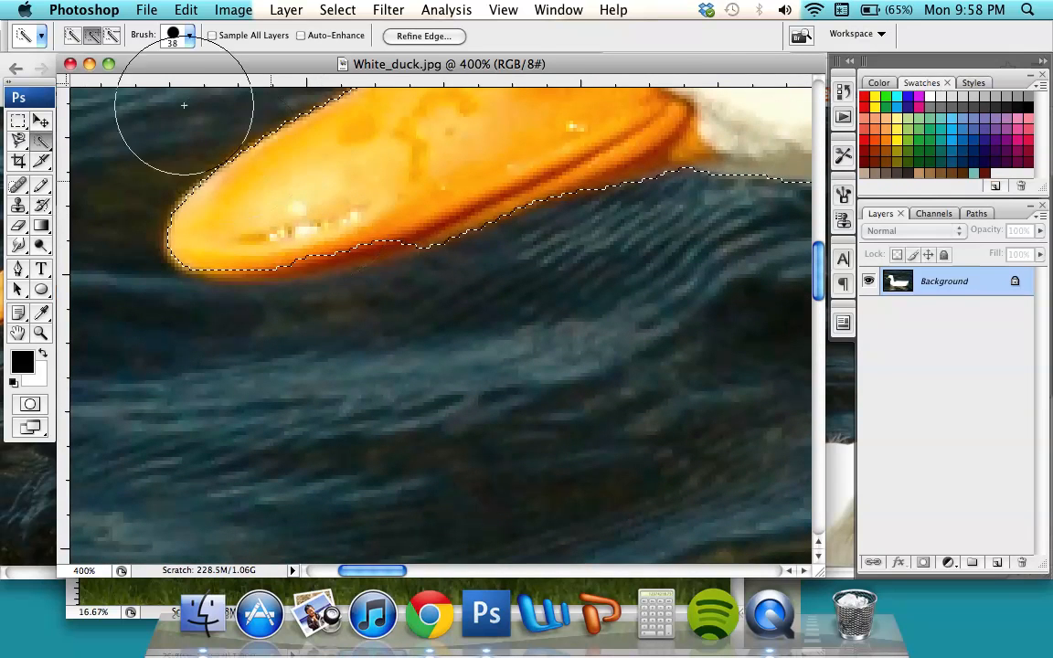
left_click(189, 36)
left_click_drag(115, 80, 103, 80)
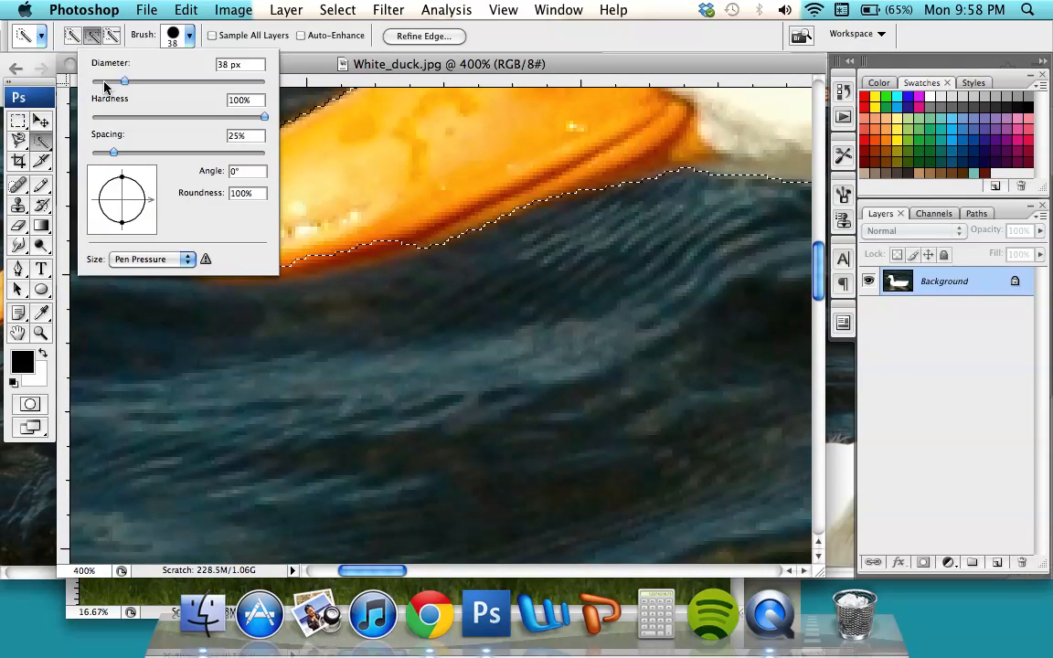
left_click(189, 40)
key("alt")
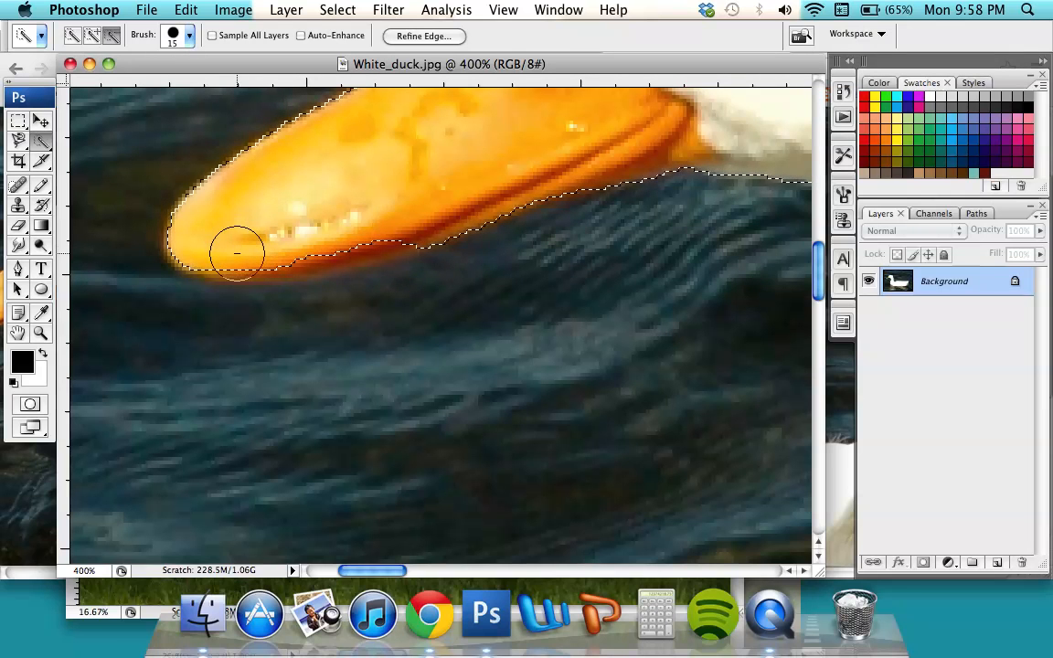
mouse_move(238, 251)
left_mouse_down()
mouse_move(402, 226)
mouse_move(446, 179)
left_mouse_up()
scroll(446, 180, "up", 5)
scroll(446, 179, "right", 15)
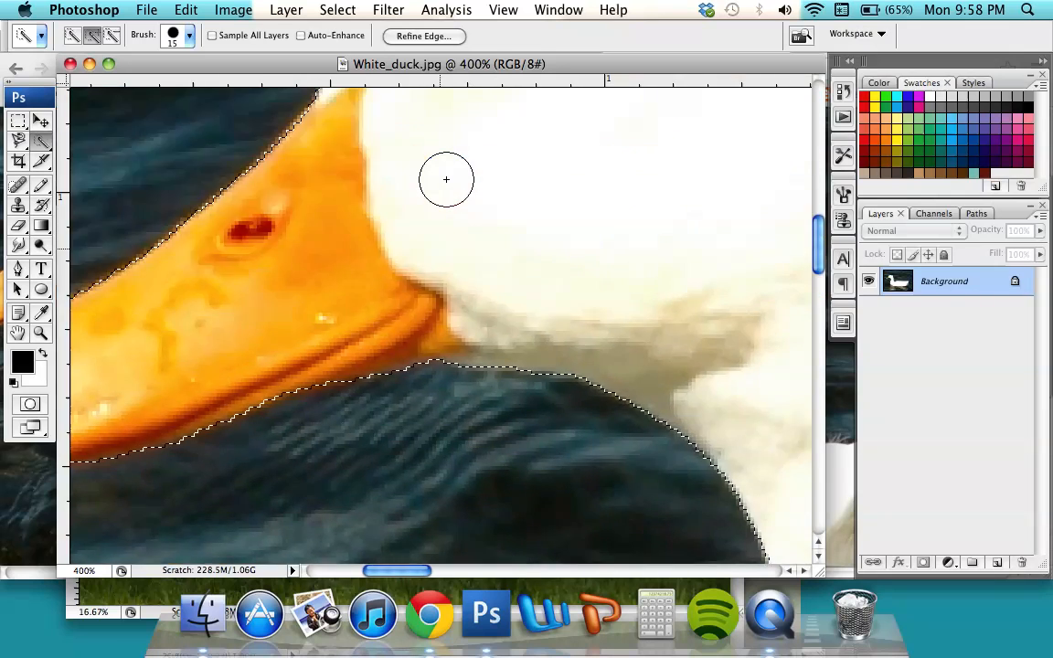
scroll(446, 179, "left", 5)
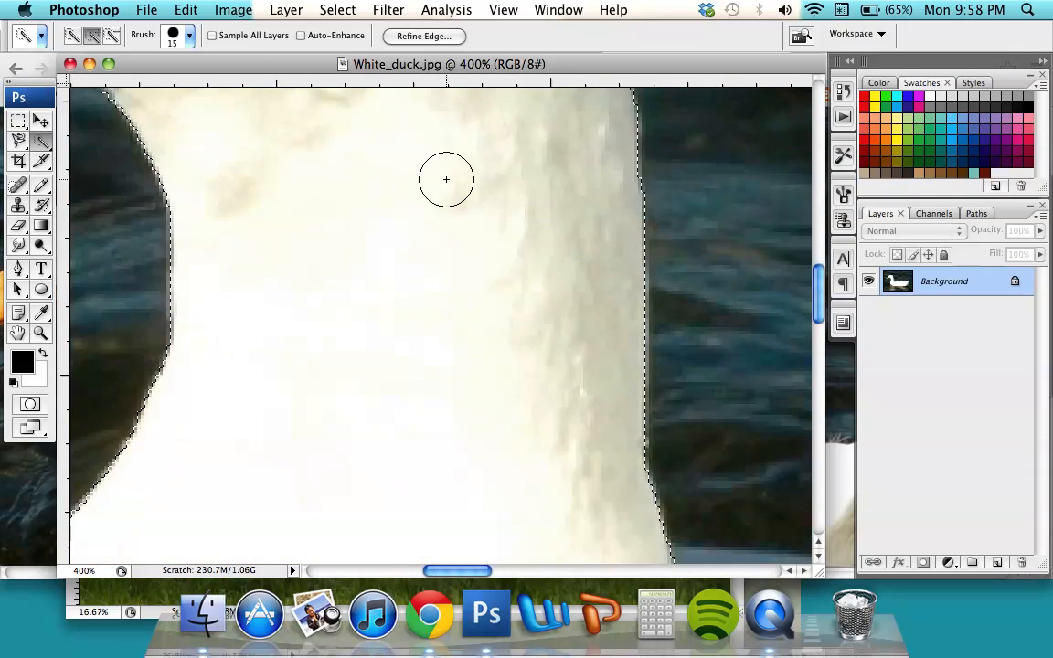
Copy the selected duck head and neck and paste them into the horse photo as a new layer.
key("super+minus")
key("super+minus")
key("super+minus")
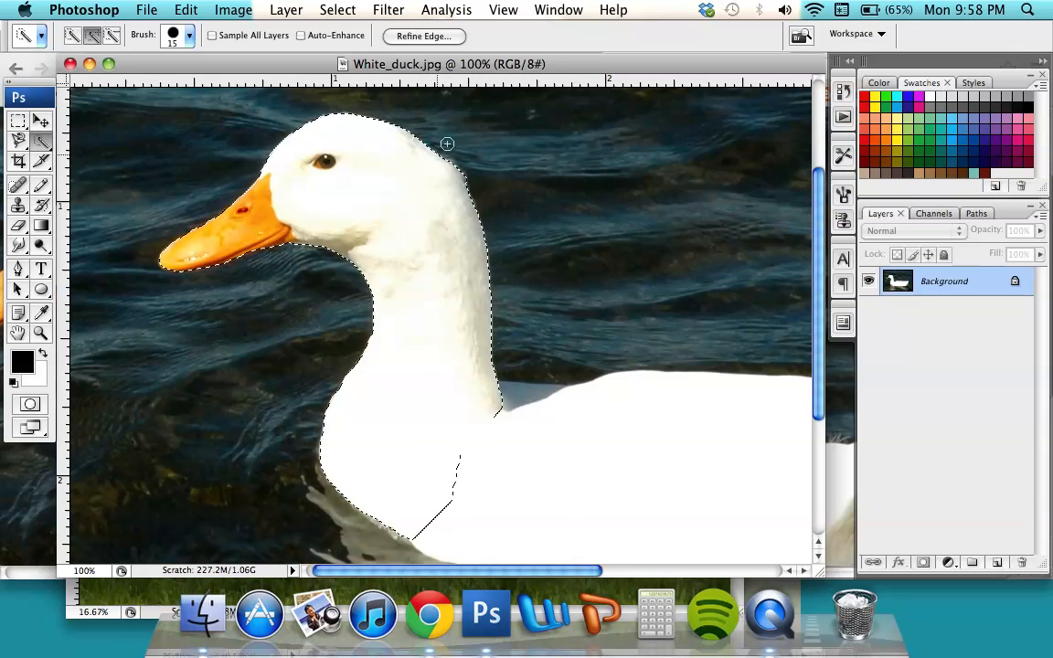
left_click_drag(368, 65, 546, 64)
left_click(142, 240)
left_click_drag(348, 147, 343, 108)
key("super+v")
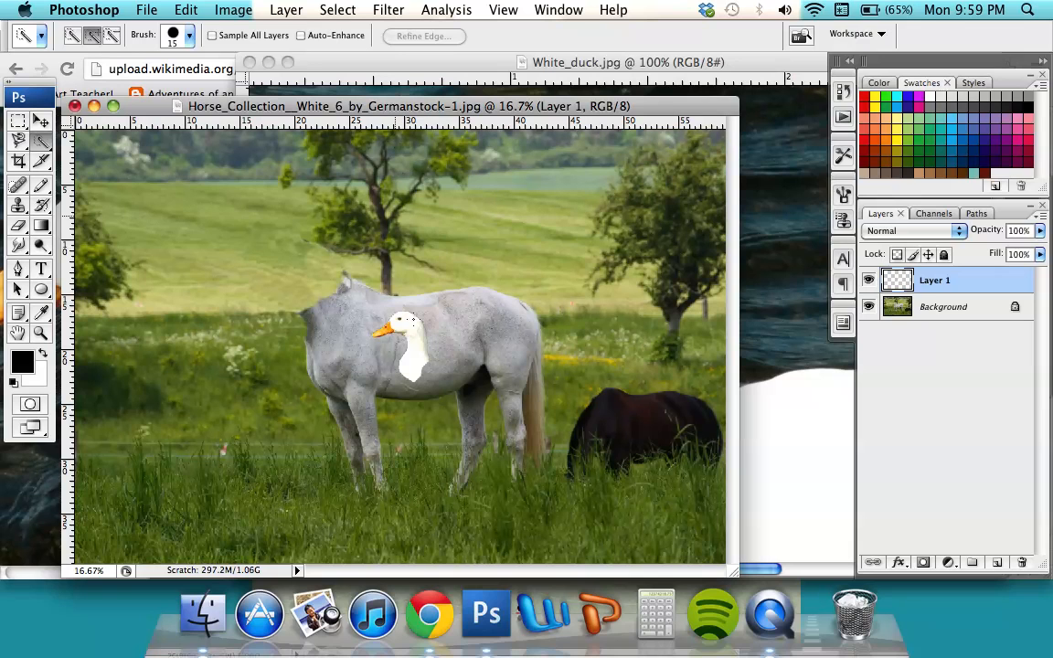
key("super+t")
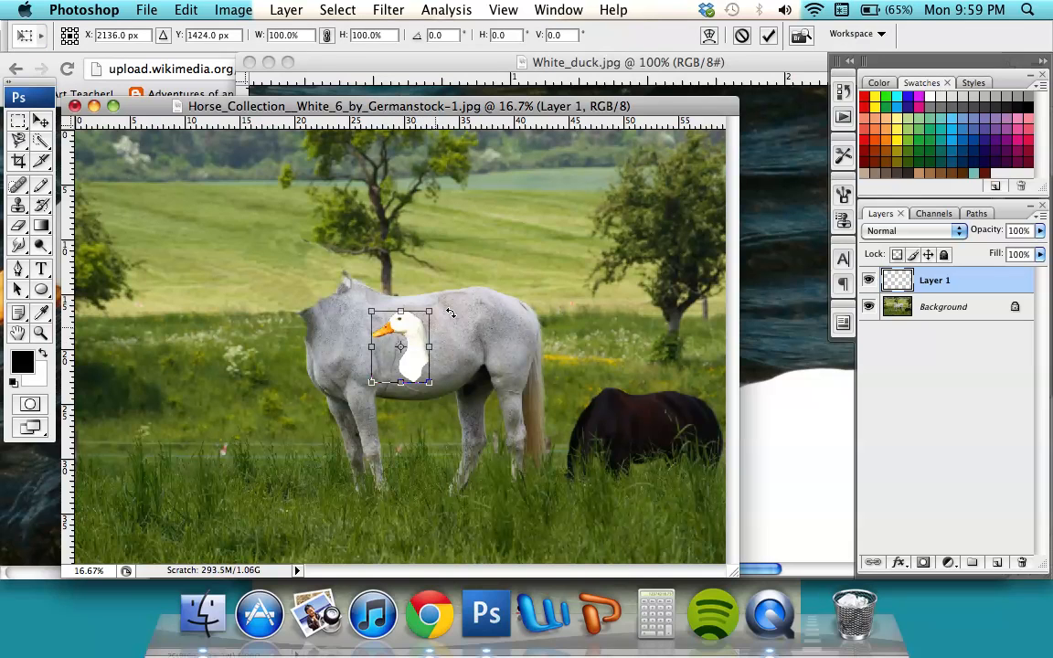
mouse_move(430, 314)
left_mouse_down()
mouse_move(428, 277)
mouse_move(382, 238)
mouse_move(498, 187)
mouse_move(587, 231)
mouse_move(575, 240)
mouse_move(615, 174)
mouse_move(611, 159)
left_mouse_up()
key("w")
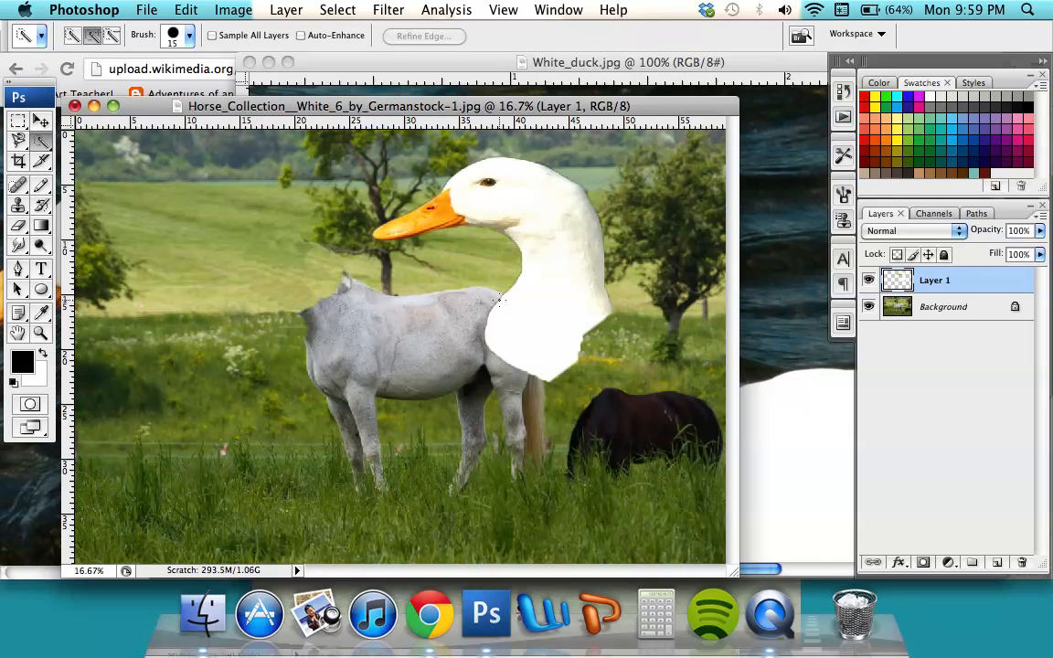
key("super+z")
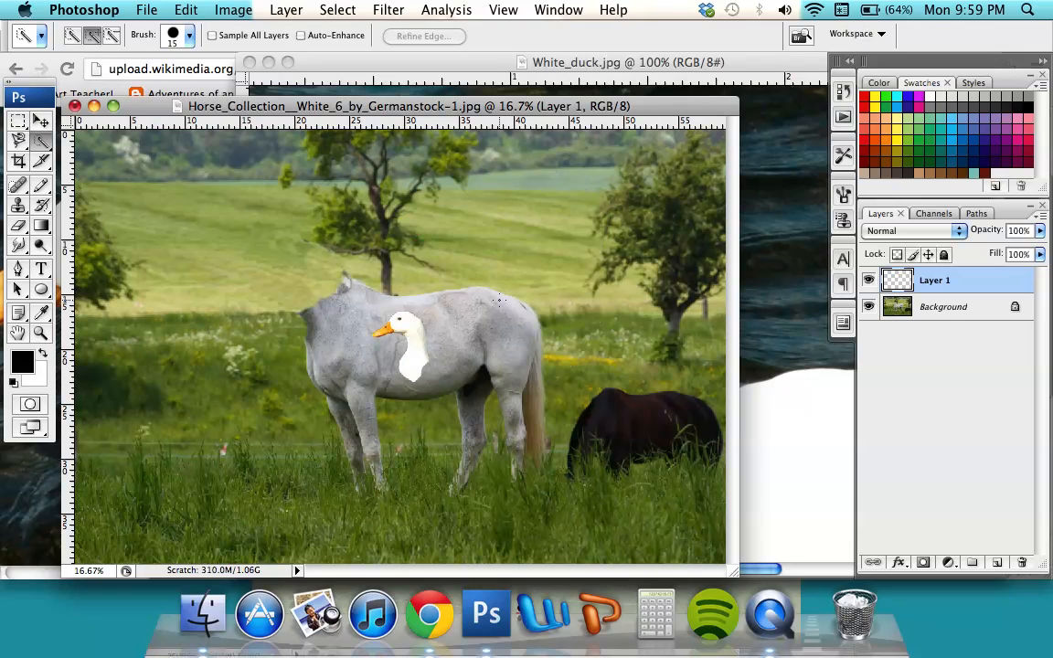
Scale the duck head proportionally to about 312.8% and position it over the horse's headless neck and chest.
key("super+t")
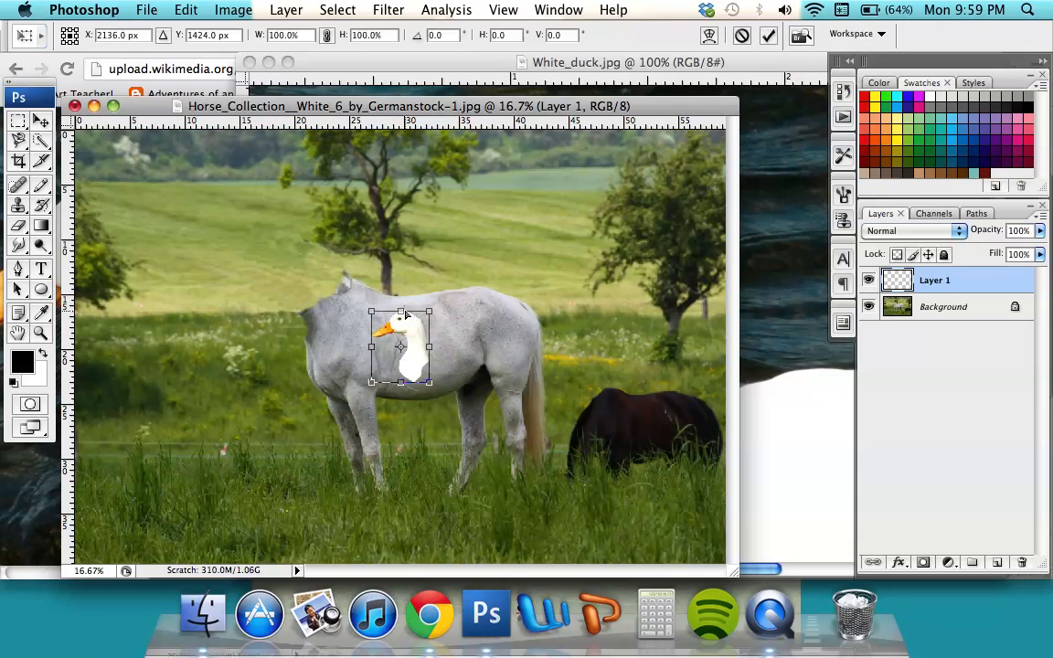
left_click_drag(429, 311, 588, 189)
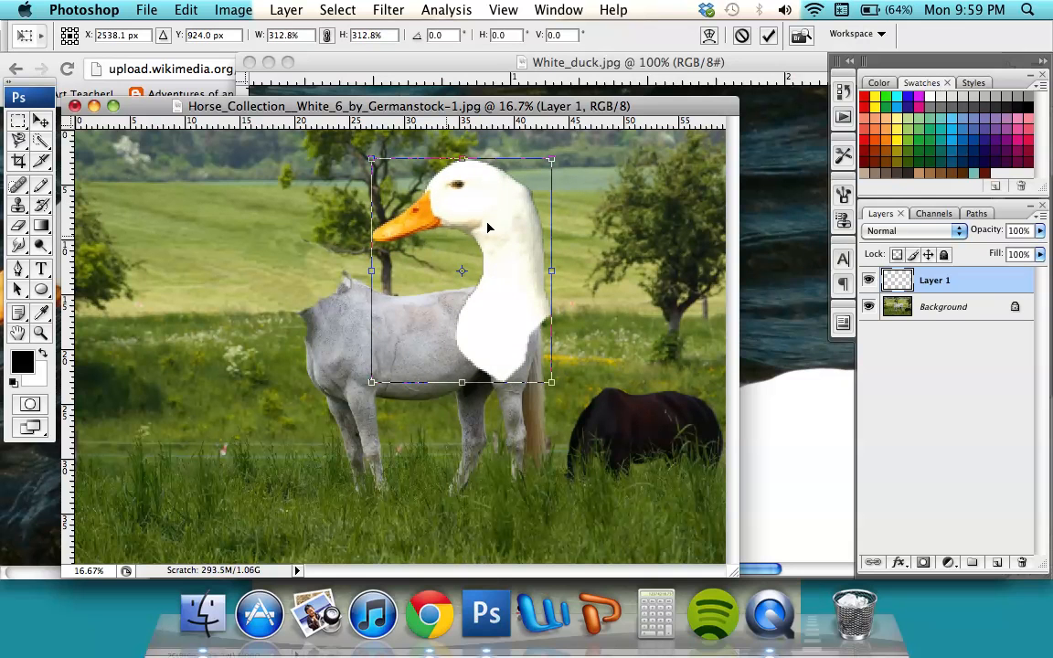
left_click_drag(489, 227, 312, 226)
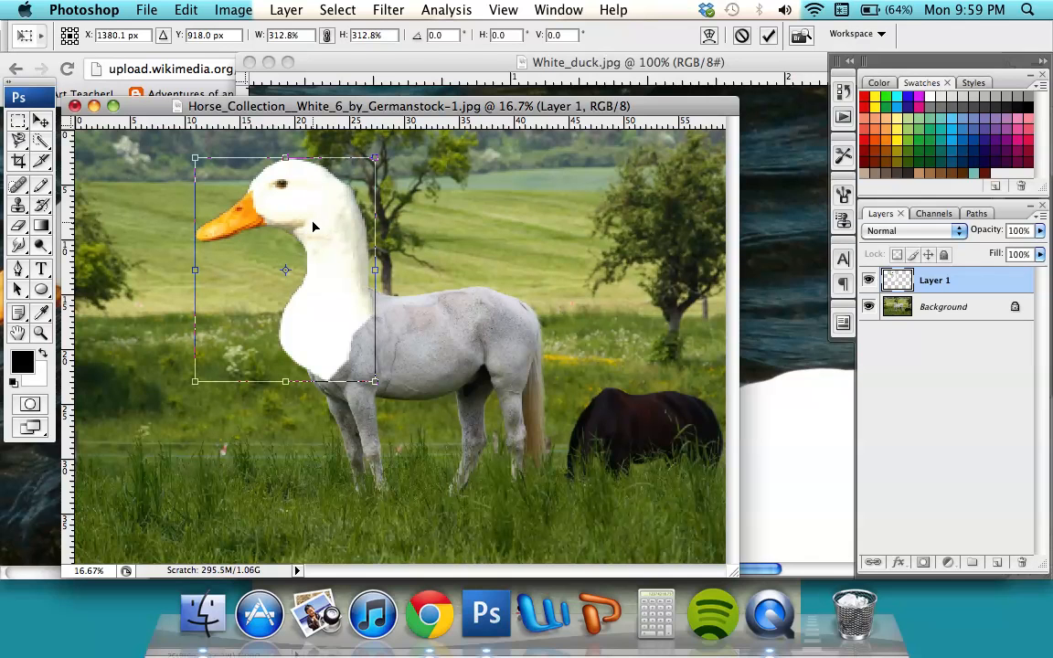
key("Return")
key("w")
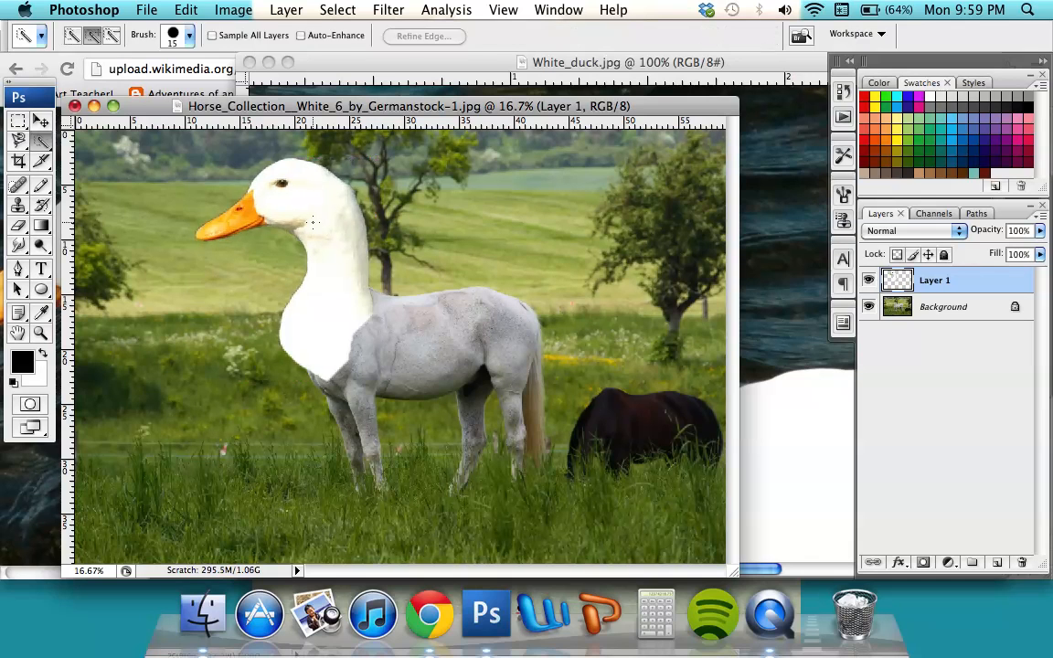
left_click(41, 120)
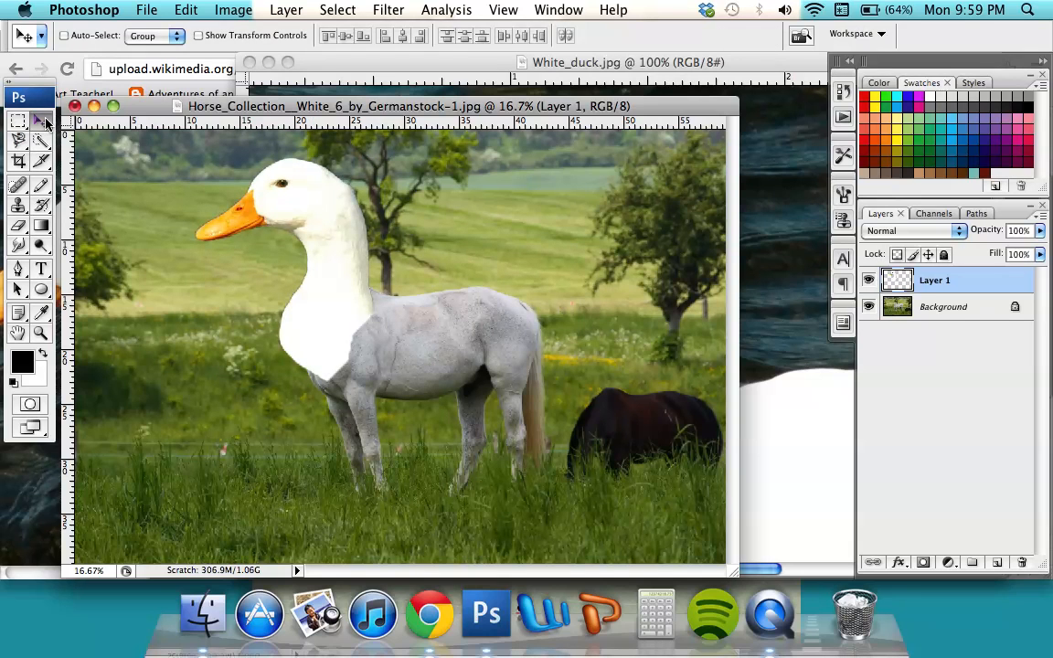
left_click_drag(328, 308, 341, 317)
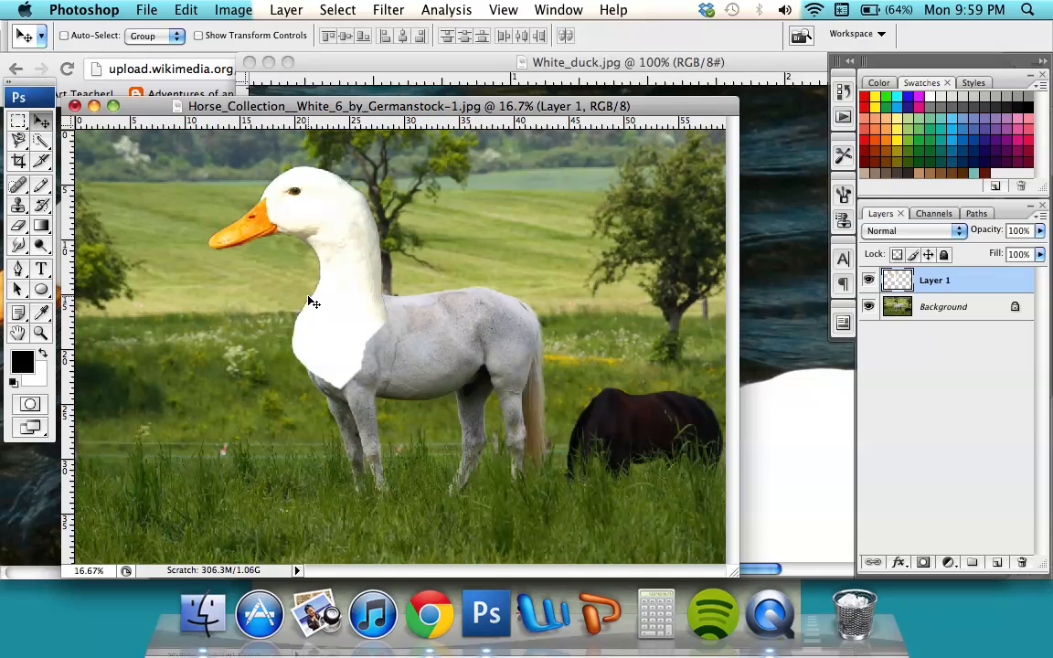
Add a layer mask to the duck head layer and choose a black-to-white gradient for the Gradient tool.
left_click(922, 563)
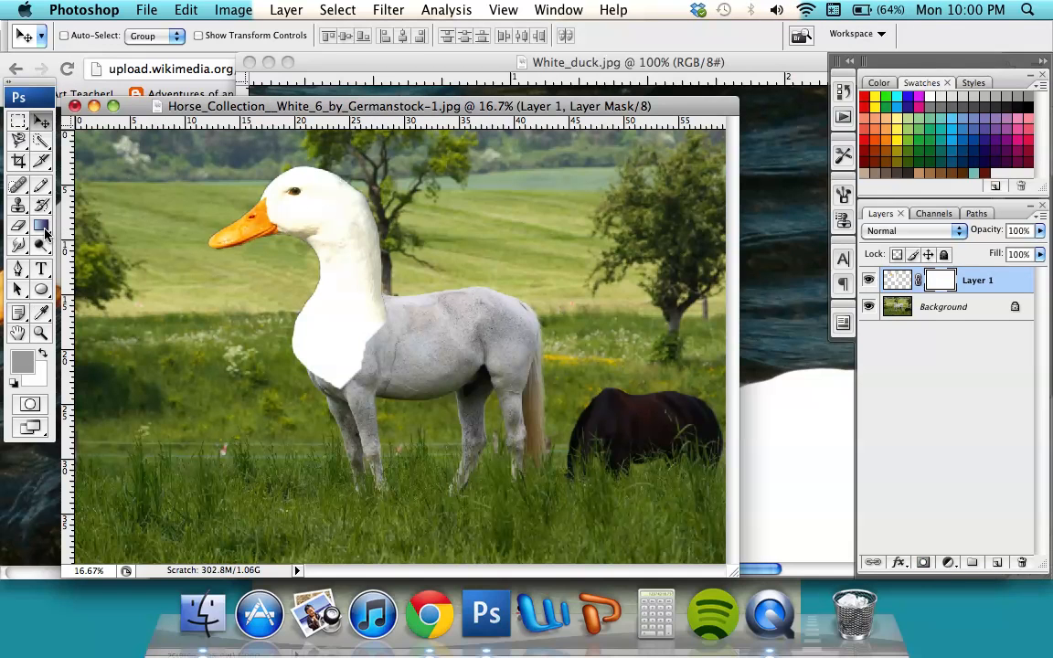
left_click_drag(45, 234, 105, 219)
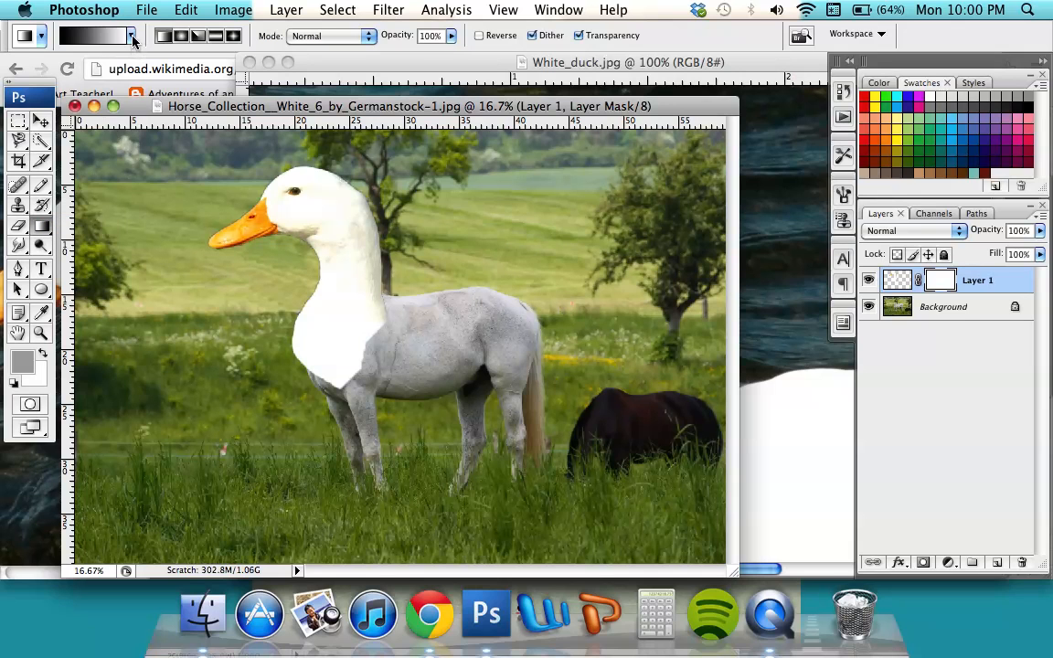
left_click(132, 36)
double_click(82, 63)
left_click_drag(393, 362, 416, 370)
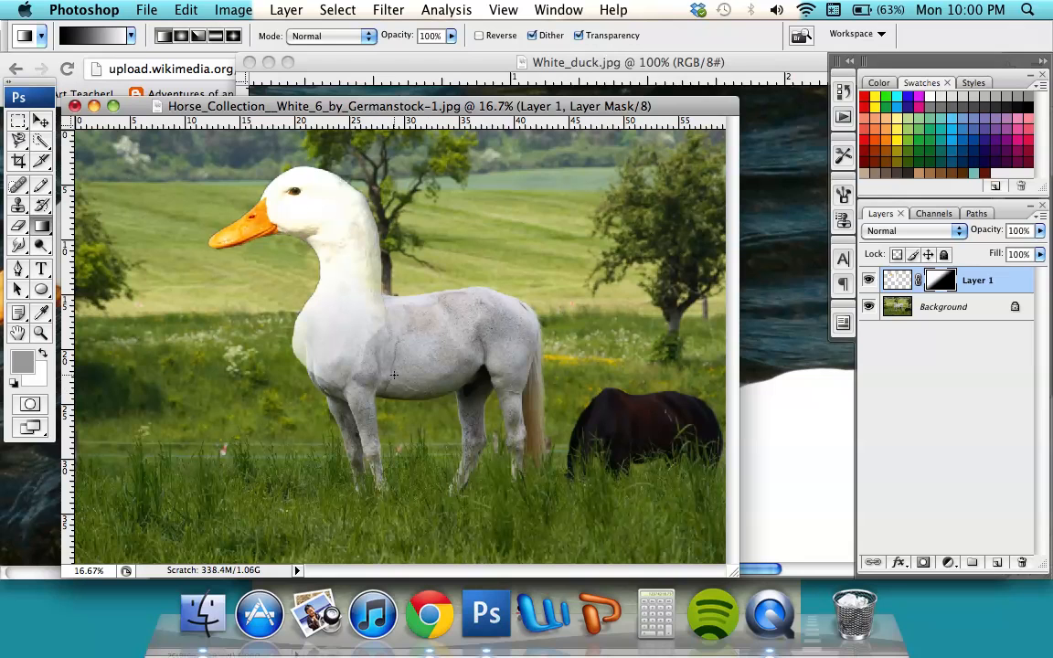
key("super+z")
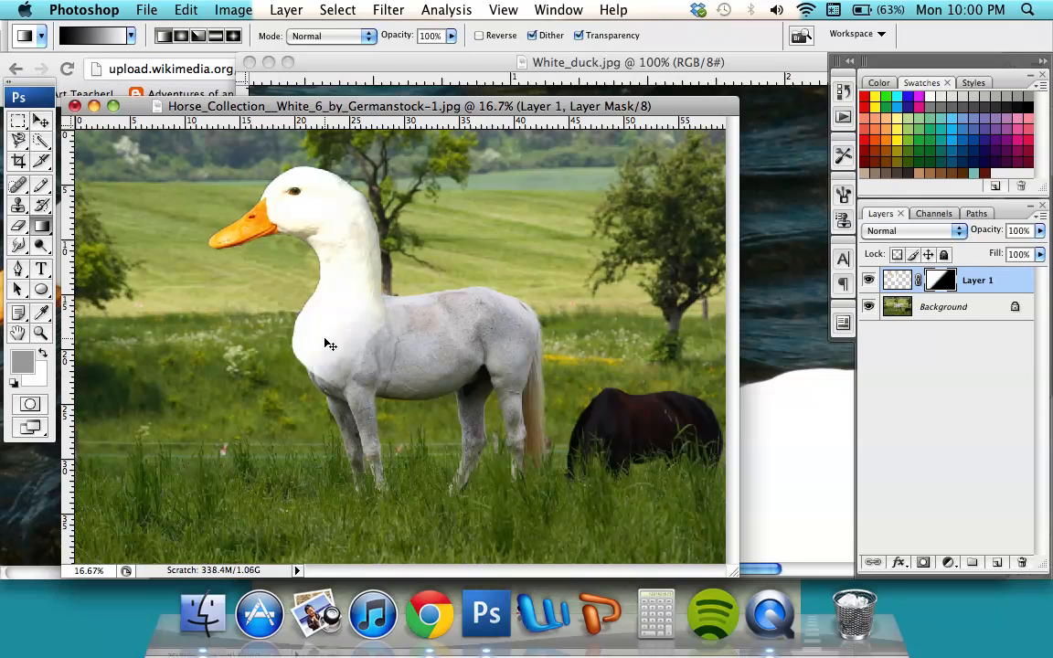
key("super+z")
key("alt+super+z")
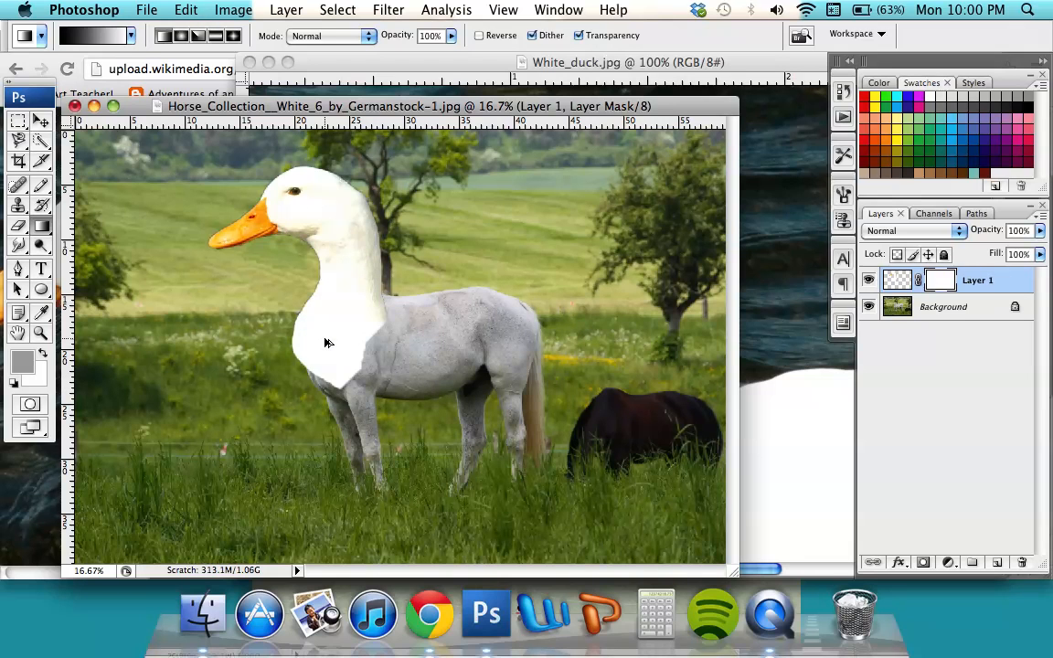
Draw gradients on the mask to fade the duck's lower neck into the horse's chest, and nudge the head slightly toward the beak side.
left_click_drag(336, 325, 324, 304)
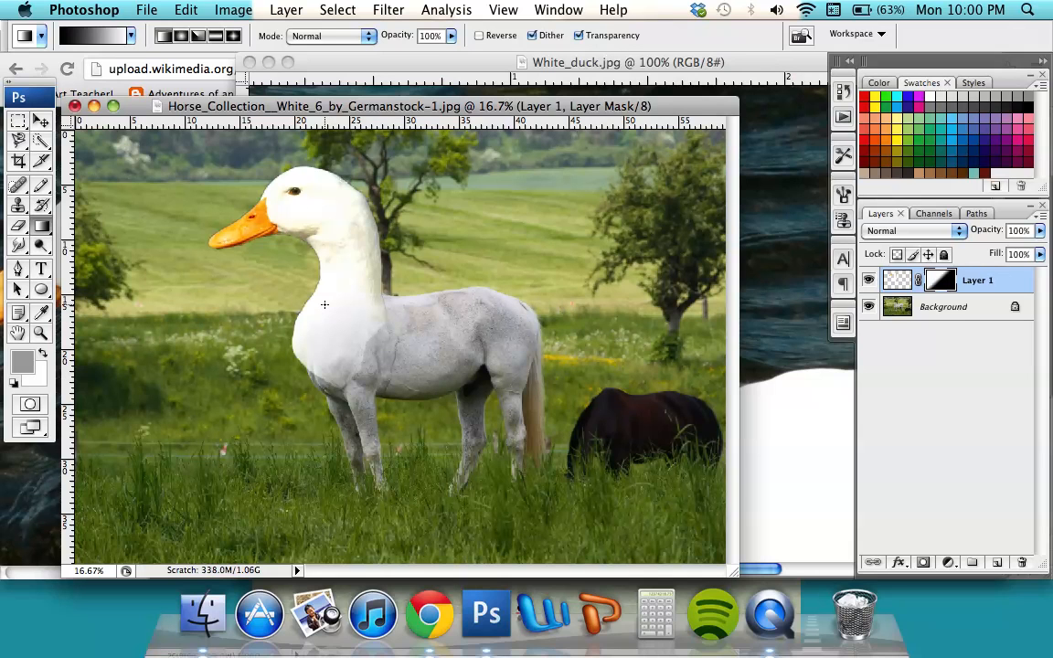
left_click_drag(369, 307, 384, 366)
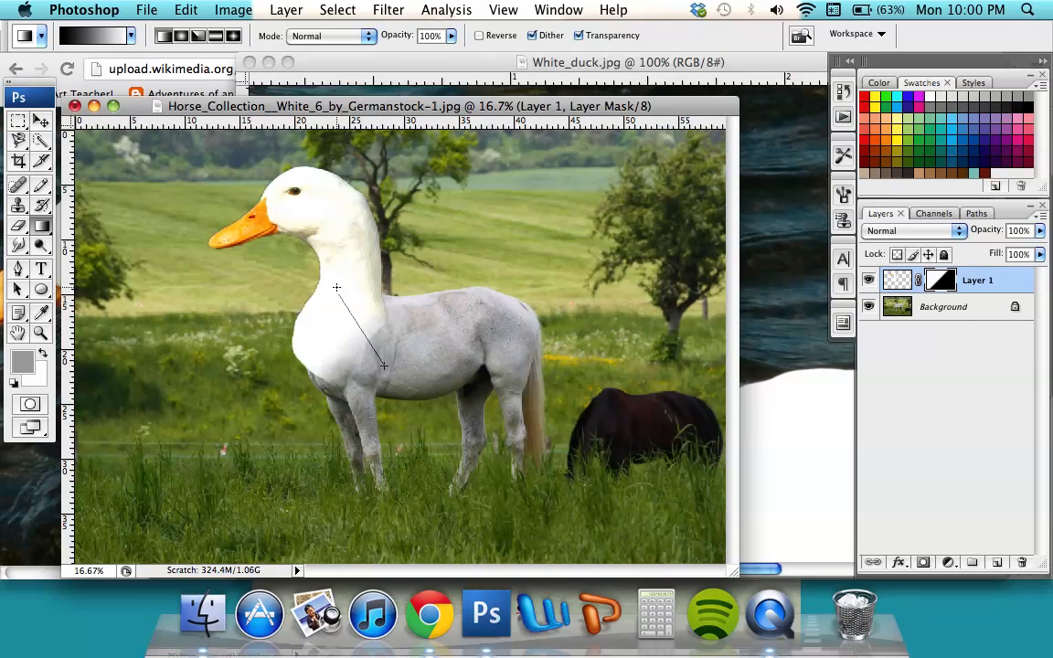
left_click_drag(332, 271, 335, 270)
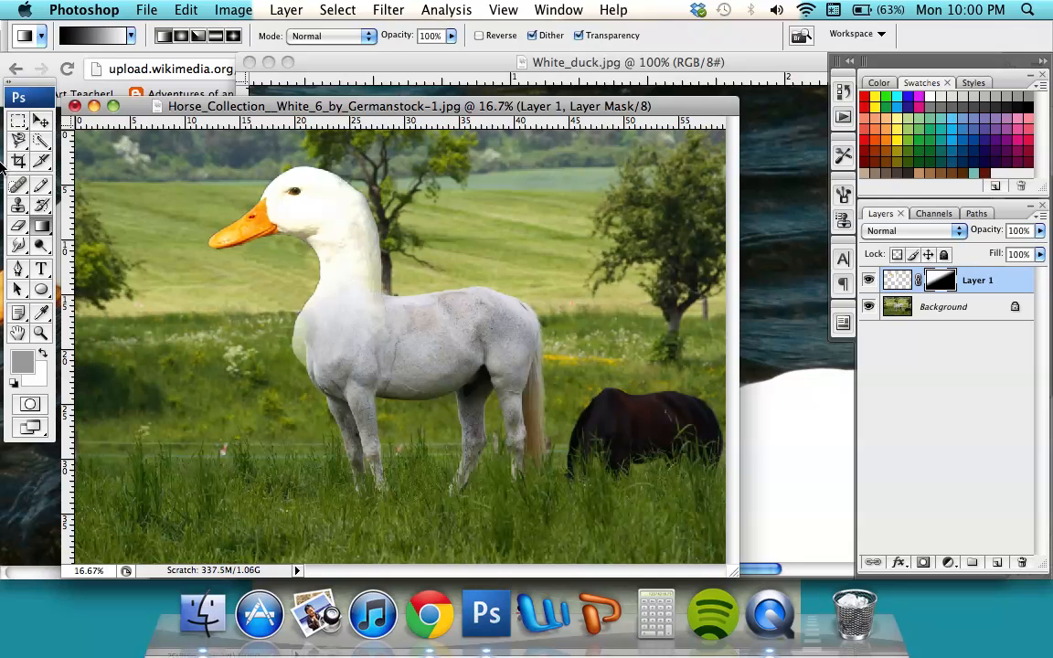
left_click(40, 122)
mouse_move(353, 268)
left_mouse_down()
mouse_move(341, 262)
mouse_move(348, 269)
left_mouse_up()
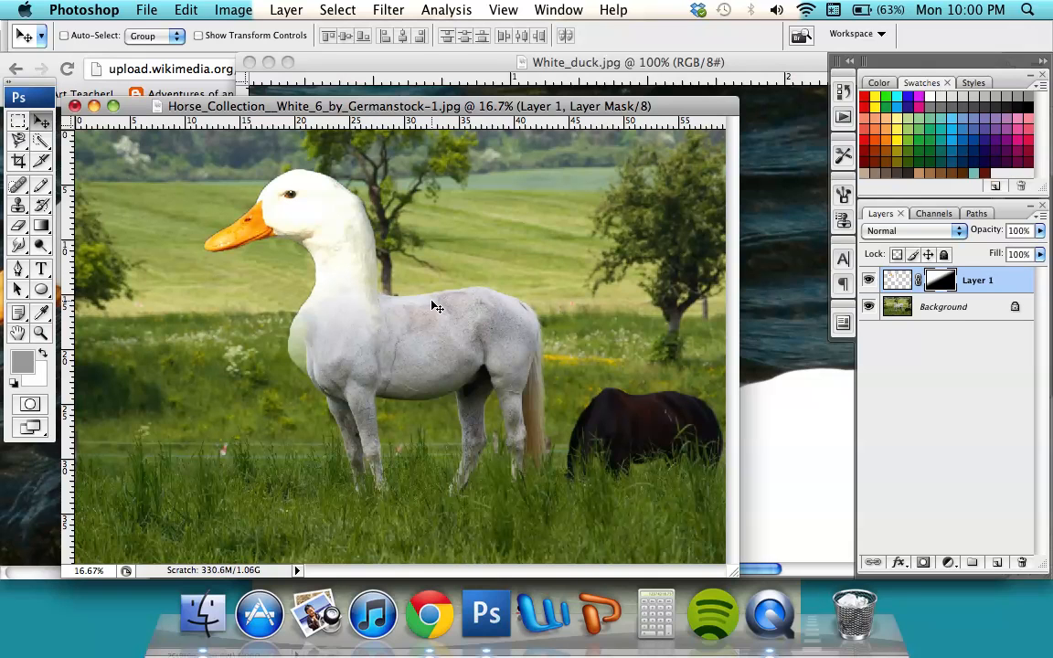
Undo the mask gradients and the last head nudge, back to the plain white layer mask.
key("super+alt+z")
key("super+alt+z")
key("super+alt+z")
key("super+alt+z")
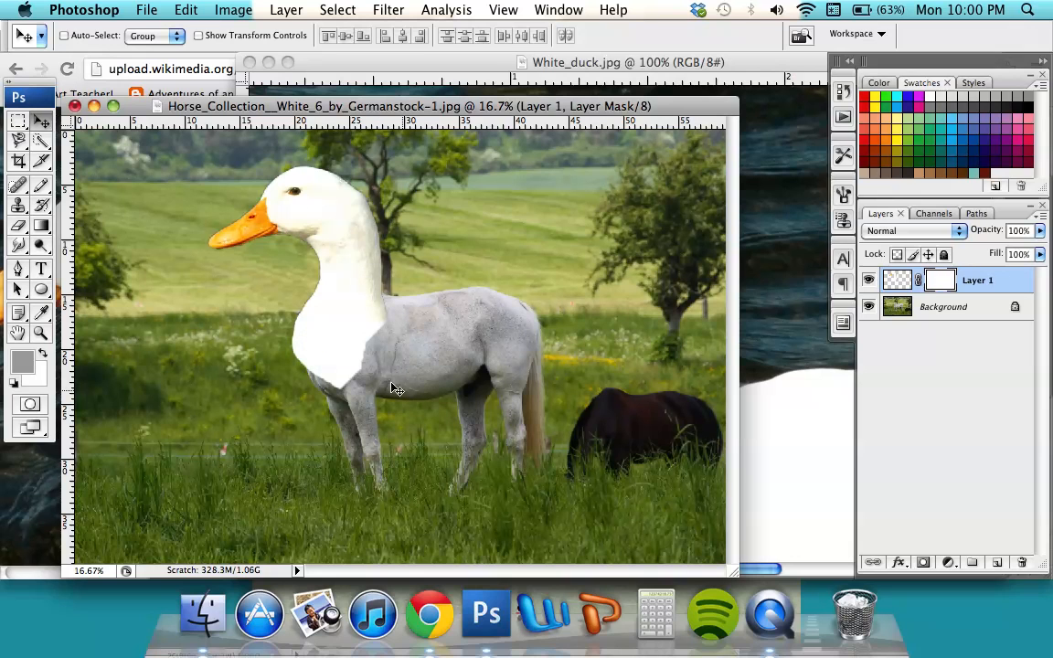
Redraw the black-to-white gradient diagonally on the layer mask, from the duck's lower neck into the horse's chest.
left_click(39, 226)
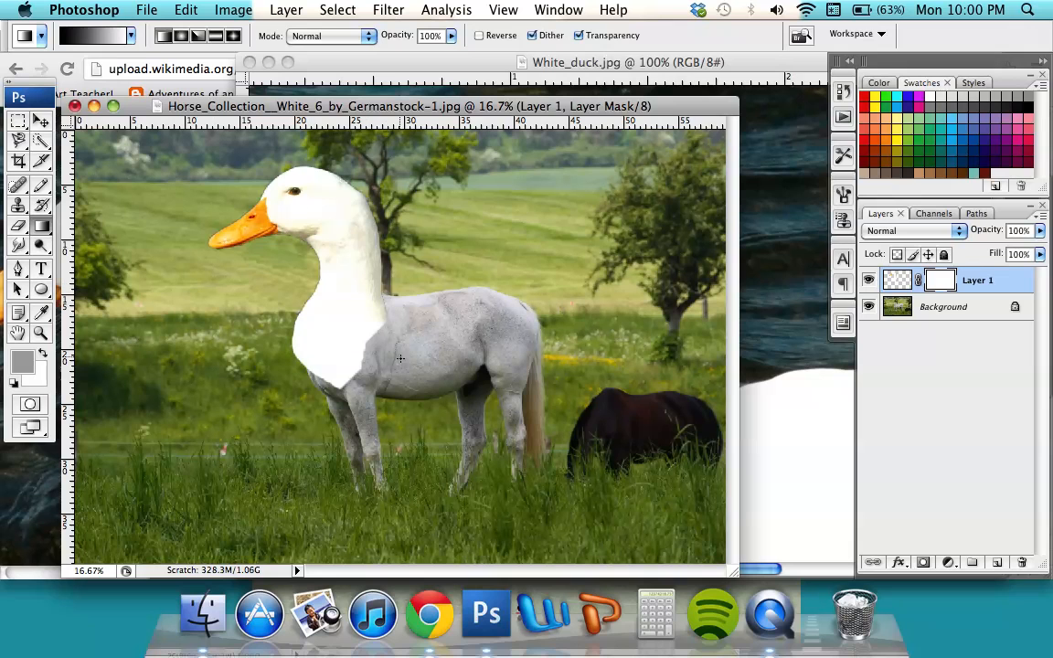
left_click_drag(345, 327, 365, 402)
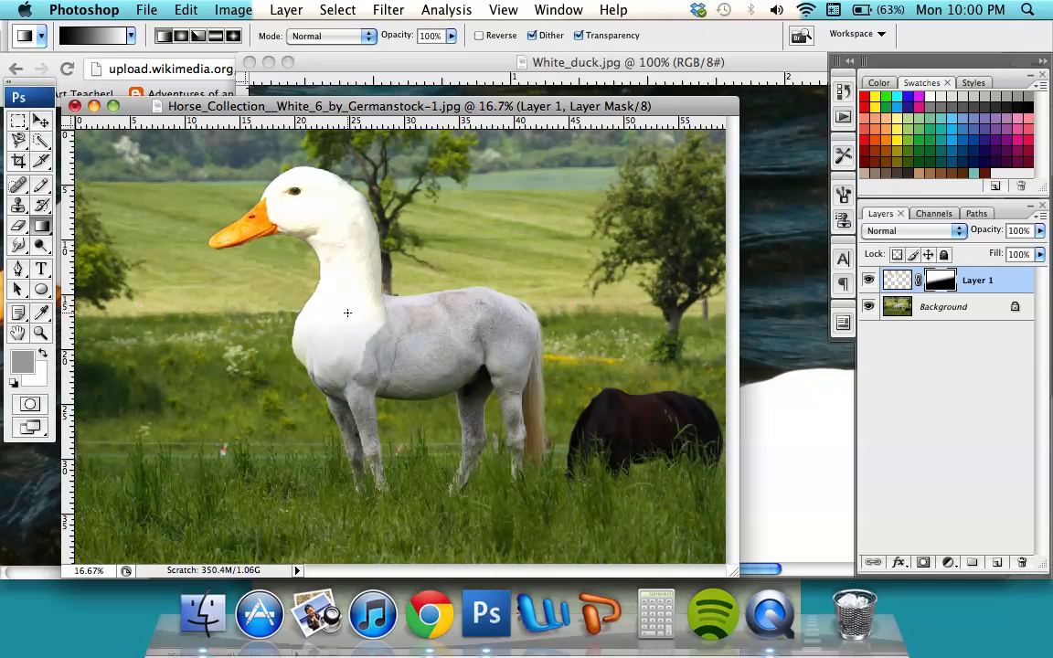
key("super+z")
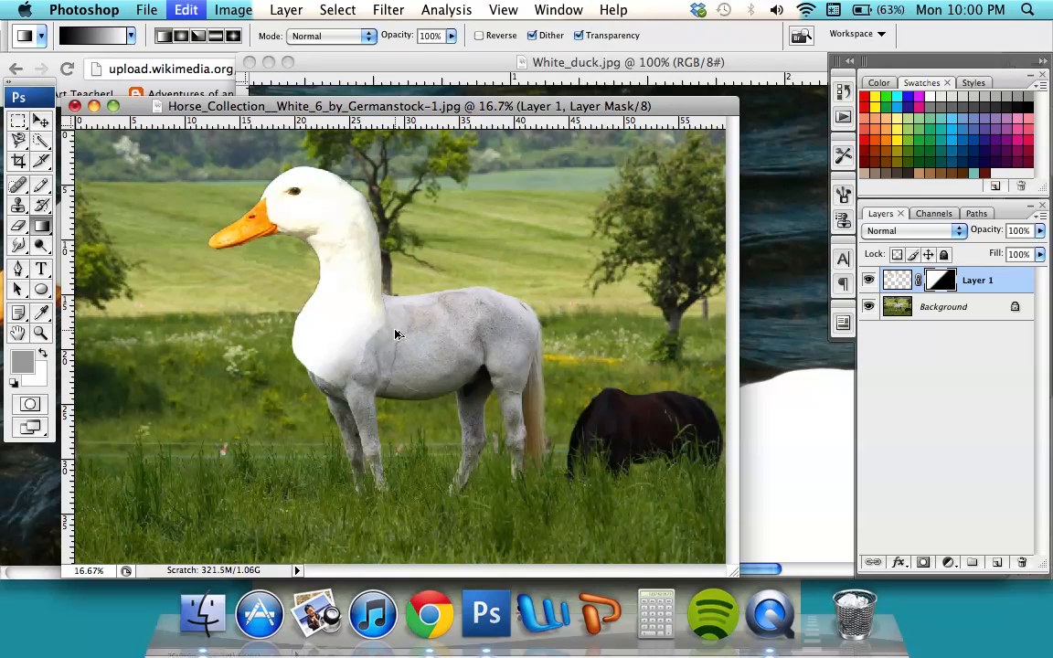
key("super+z")
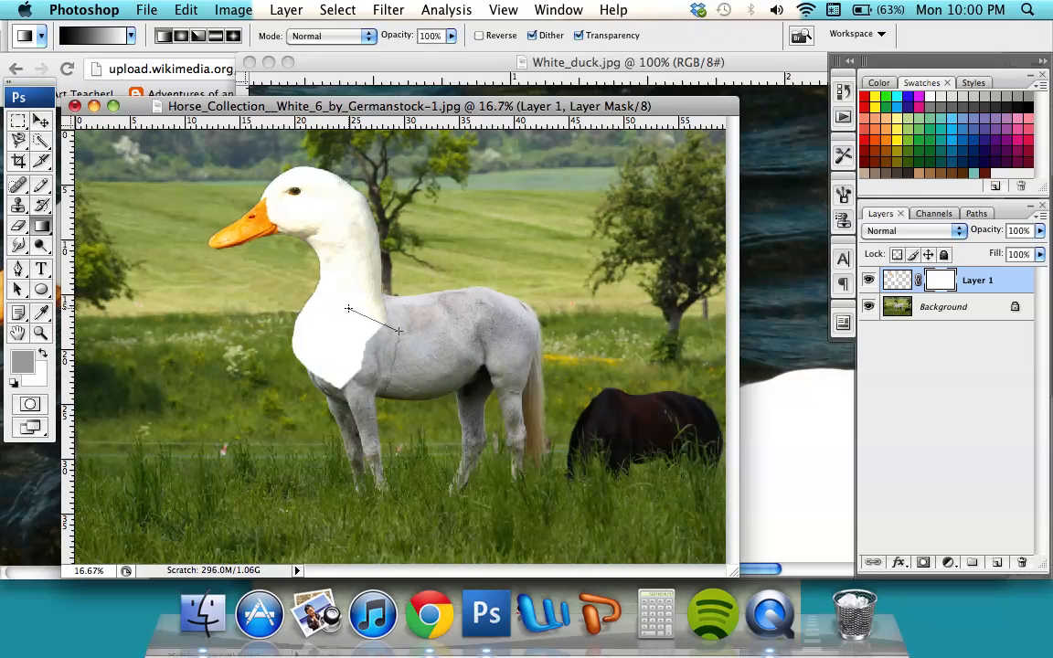
left_click_drag(349, 309, 383, 364)
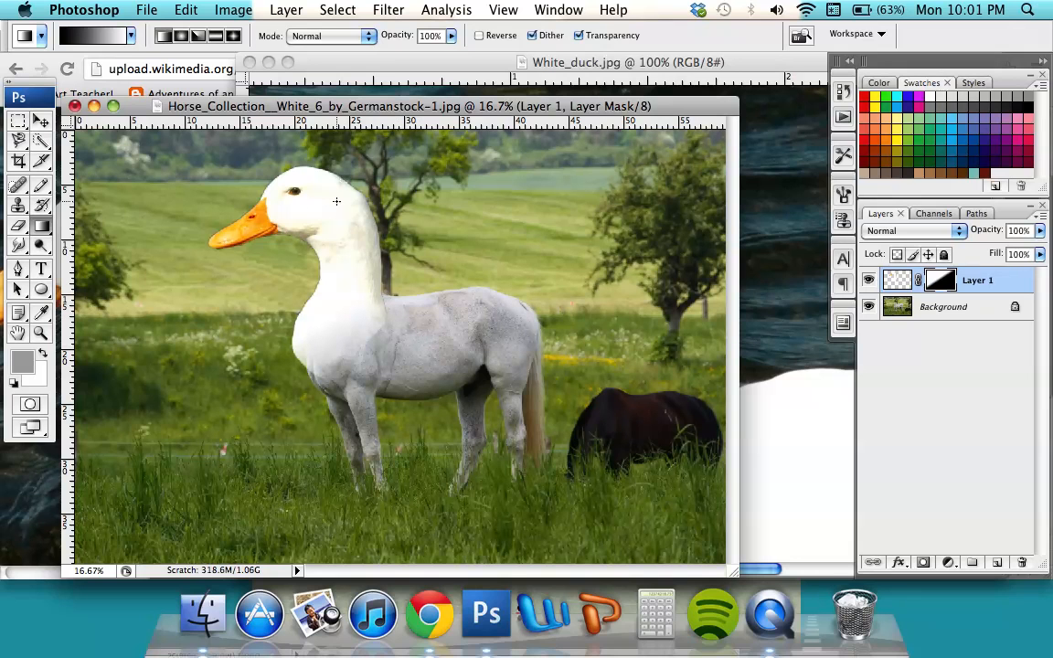
Make the duck layer's image active instead of its mask, and set the Quick Selection brush diameter to 45 px.
left_click(894, 286)
left_click(894, 307)
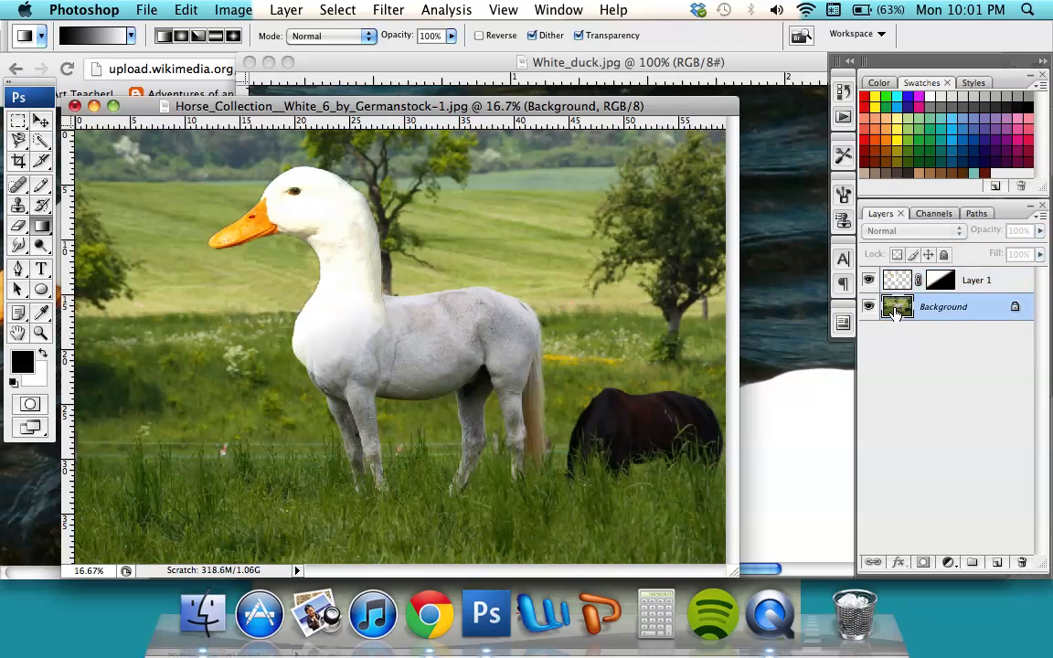
left_click(895, 281)
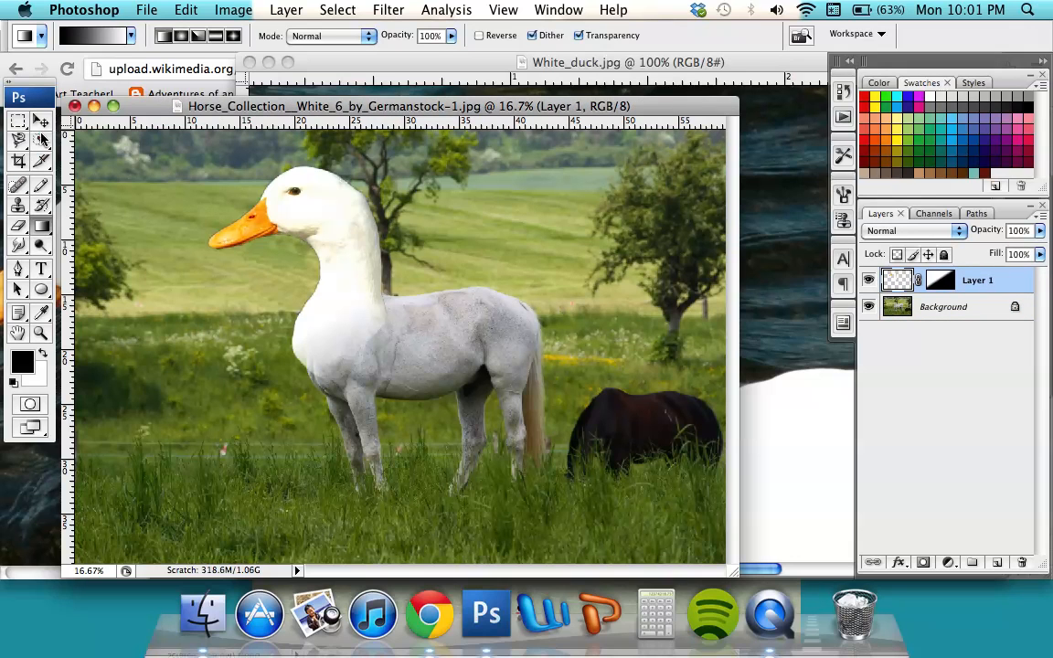
left_click(41, 141)
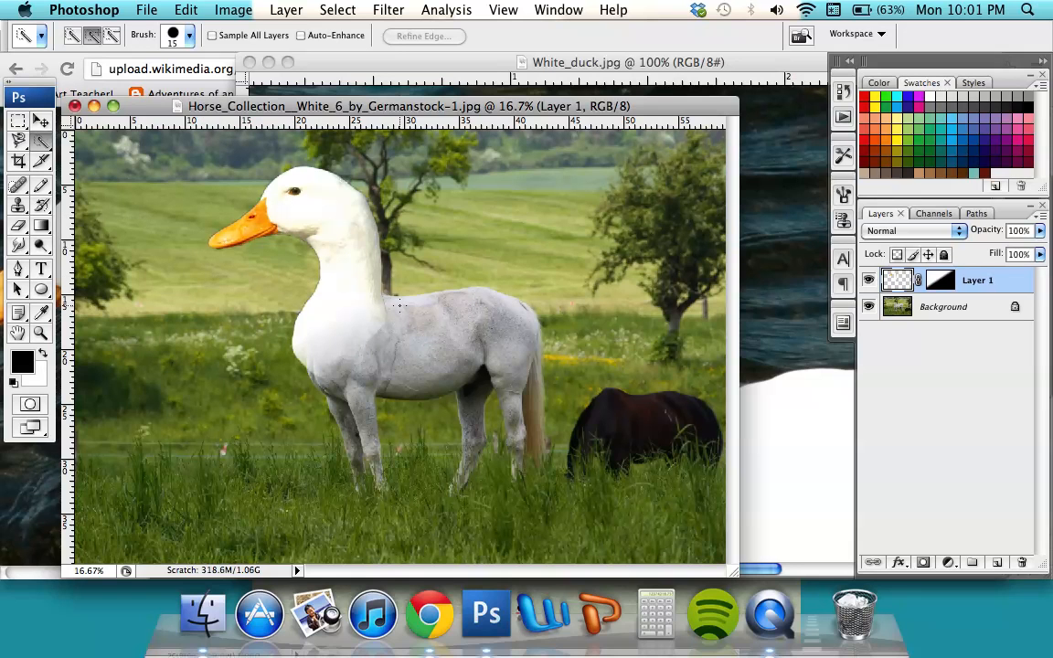
left_click(186, 37)
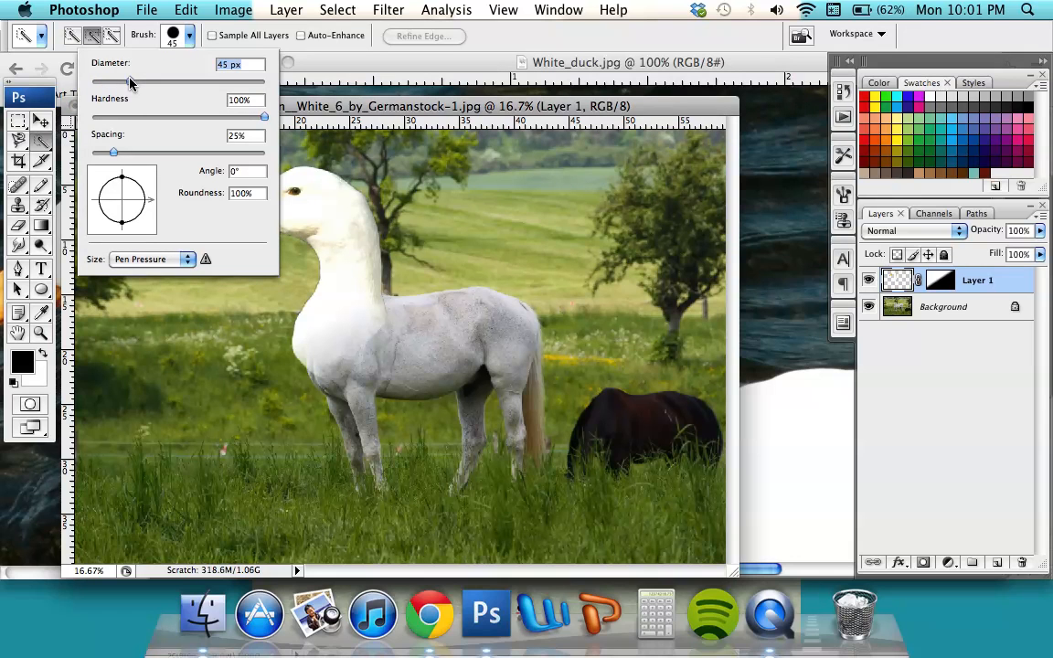
left_click(285, 134)
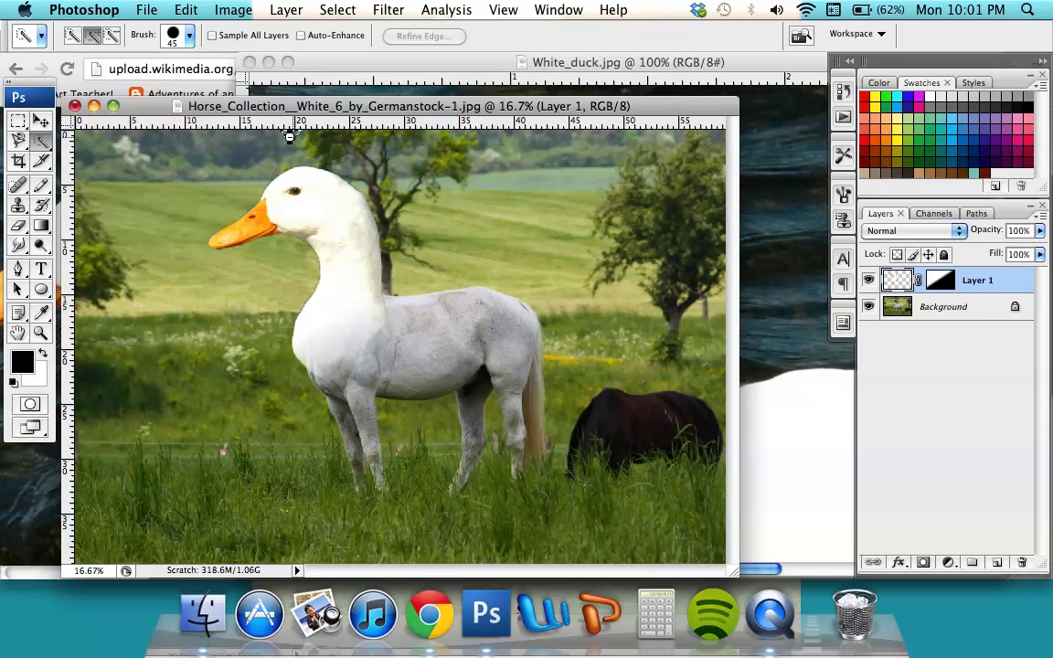
Select the duck's whole orange beak with the Quick Selection tool, including its lower edge and the corner near the cheek.
key("super+z")
left_click_drag(251, 225, 227, 240)
key("super+plus")
key("super+plus")
key("super+plus")
scroll(255, 237, "up", 5)
scroll(255, 237, "left", 5)
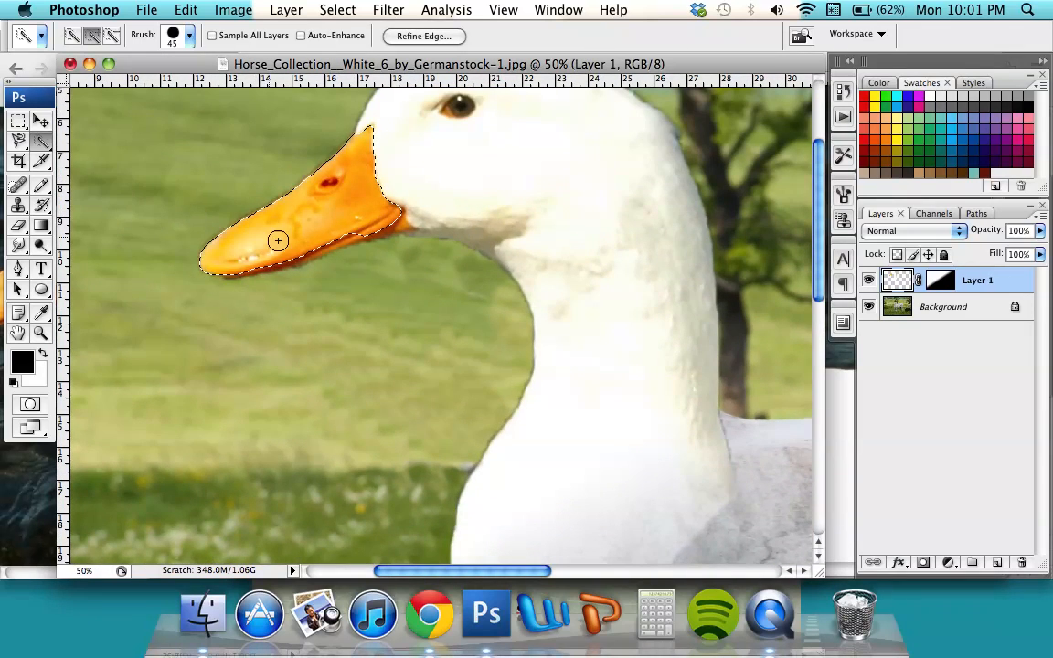
left_click_drag(291, 251, 240, 265)
left_click_drag(300, 253, 323, 243)
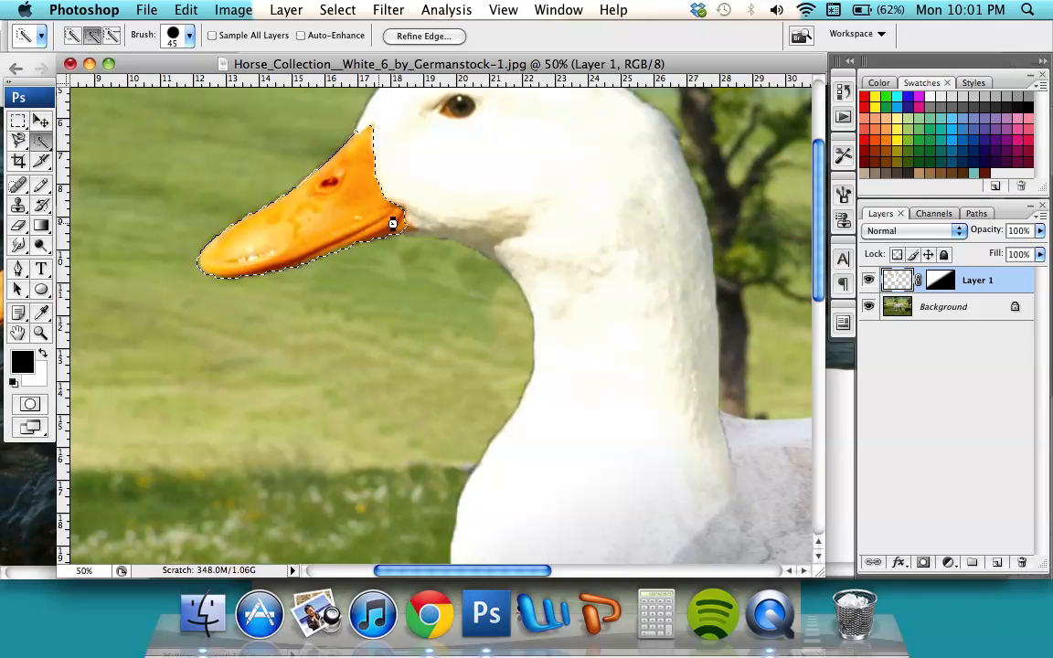
scroll(514, 315, "up", 3)
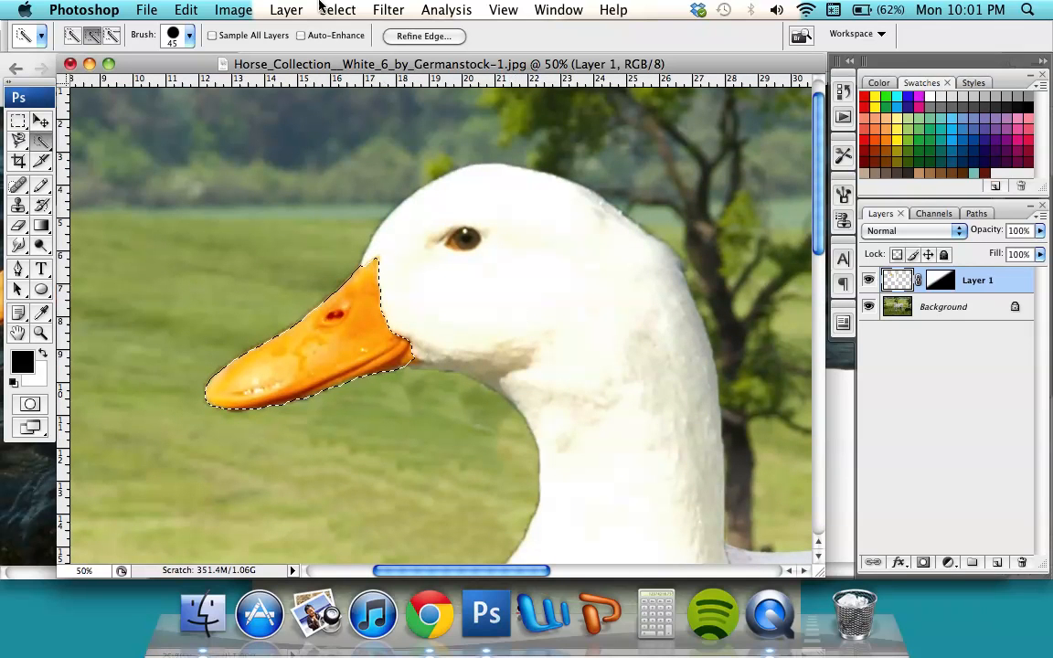
key("super+i")
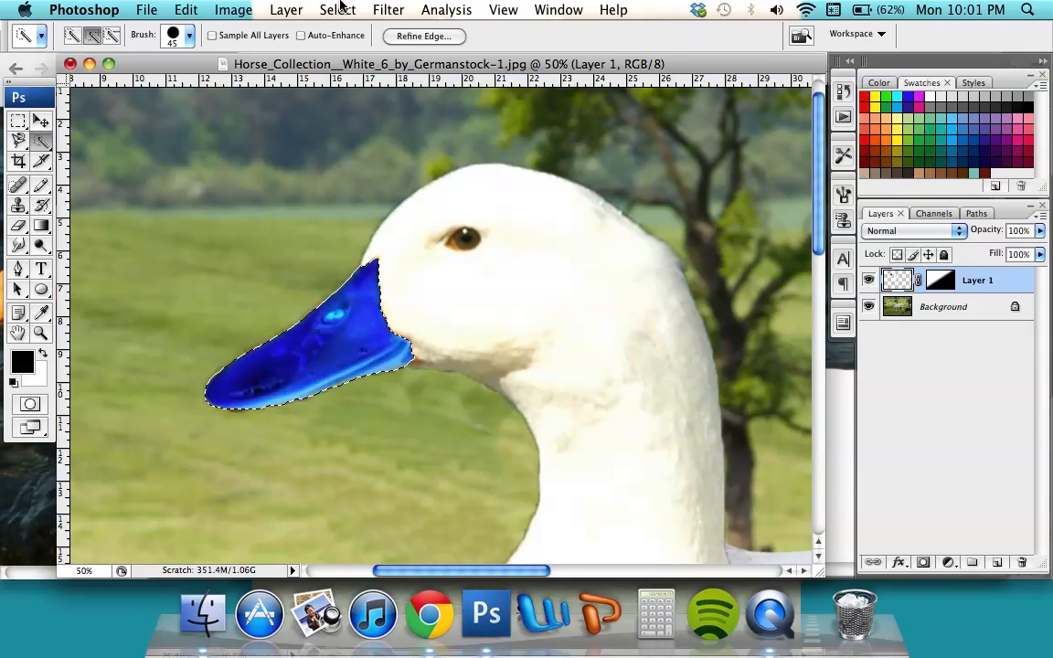
key("super+z")
left_click(285, 9)
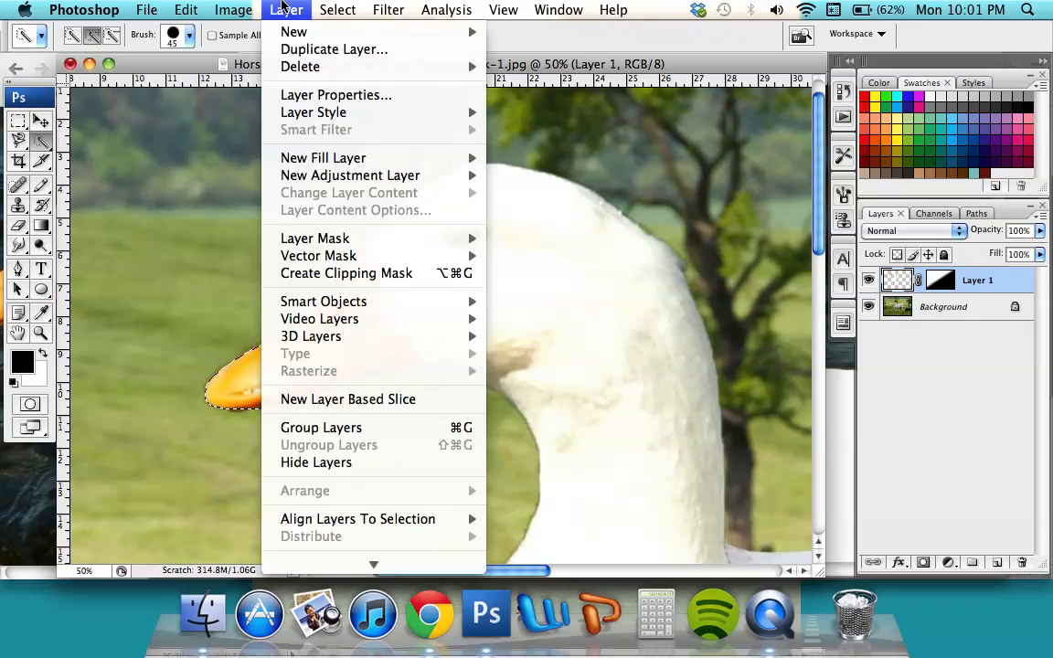
left_click(295, 5)
Invert the selection so that everything except the orange beak is selected.
key("super+shift+i")
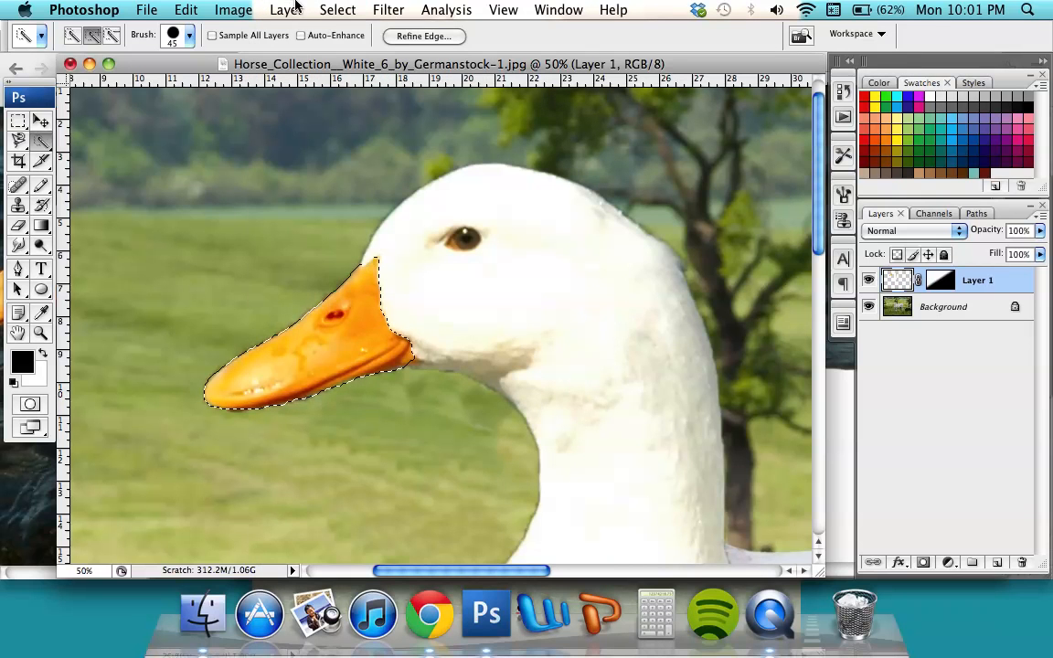
key("super+minus")
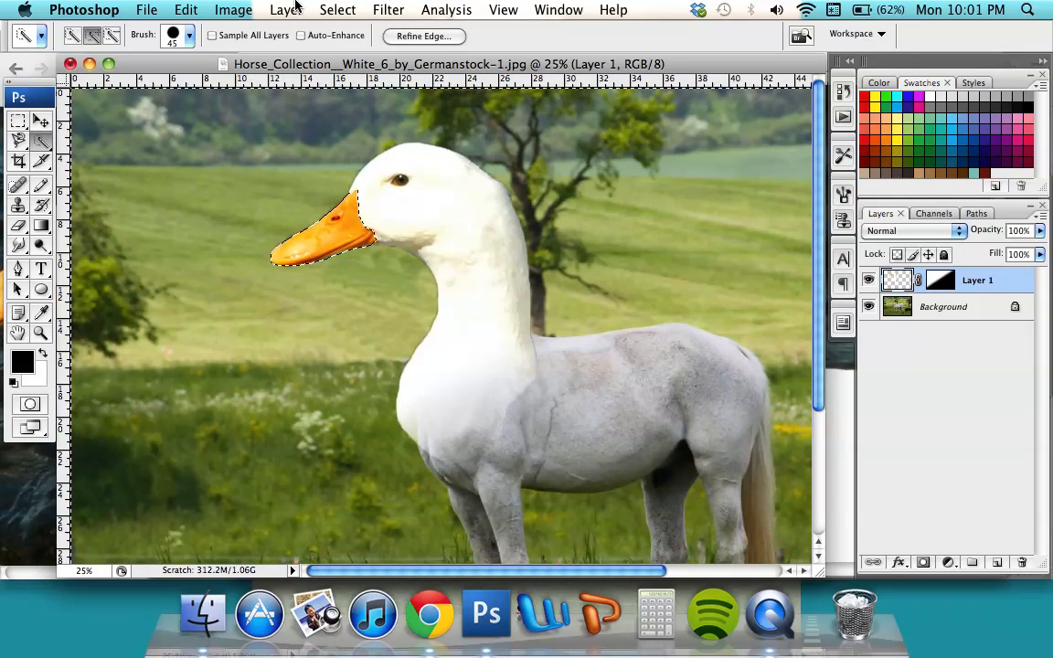
left_click(234, 9)
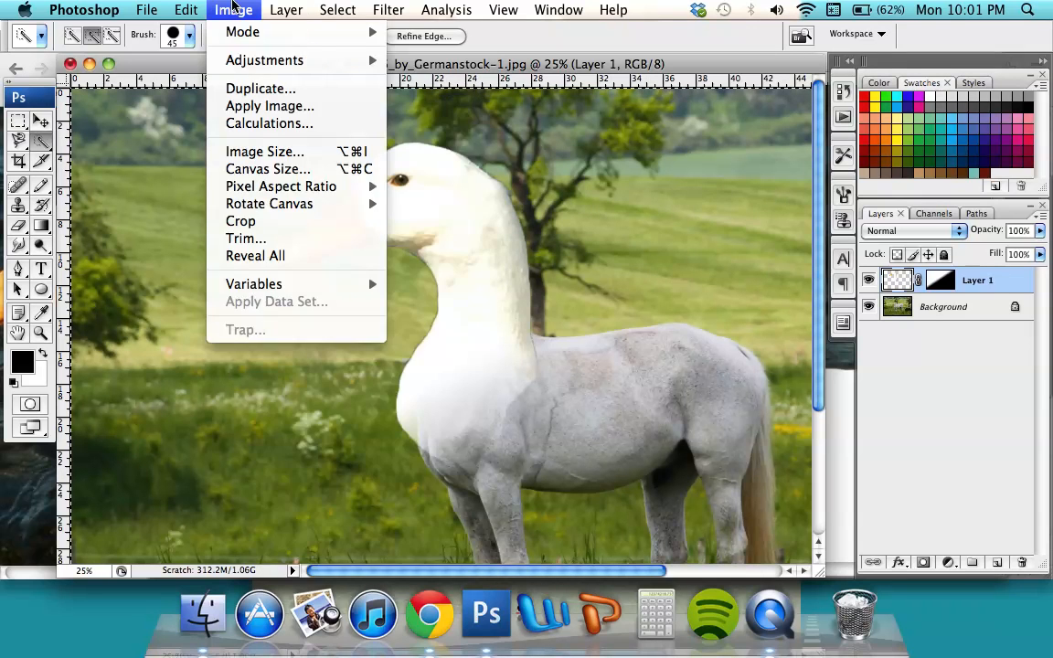
left_click(274, 7)
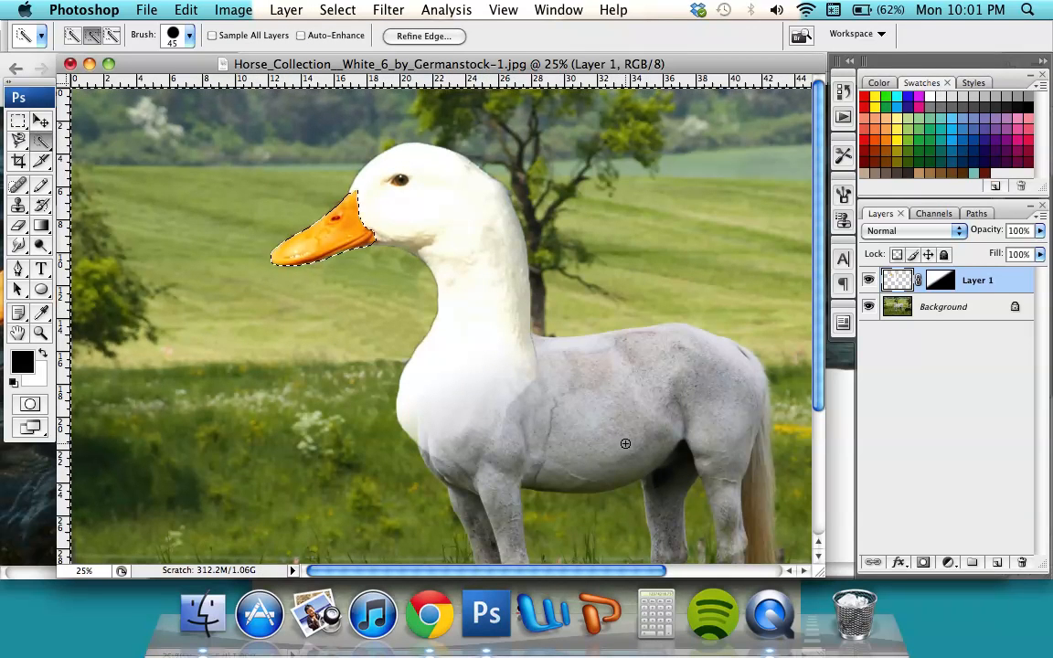
Apply Hue/Saturation to the white duck feathers with saturation -100 and lightness +5, and clear the selection.
left_click(279, 9)
mouse_move(231, 9)
mouse_move(240, 64)
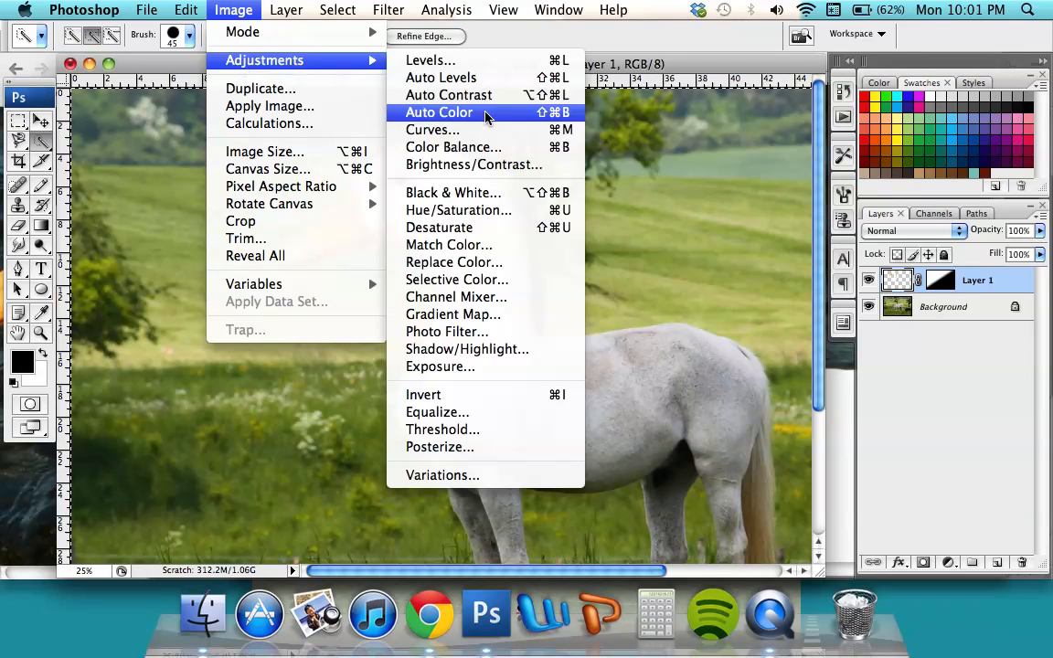
left_click_drag(665, 169, 615, 170)
left_click_drag(620, 36, 726, 47)
left_click_drag(722, 179, 678, 182)
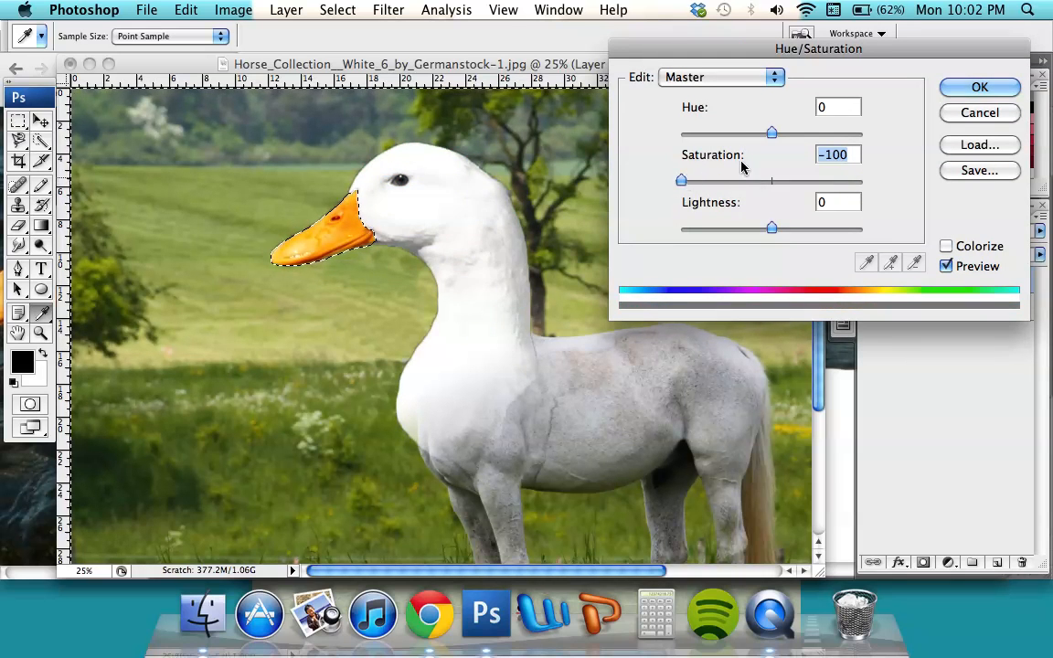
mouse_move(771, 227)
left_mouse_down()
mouse_move(806, 227)
mouse_move(755, 230)
mouse_move(775, 229)
left_mouse_up()
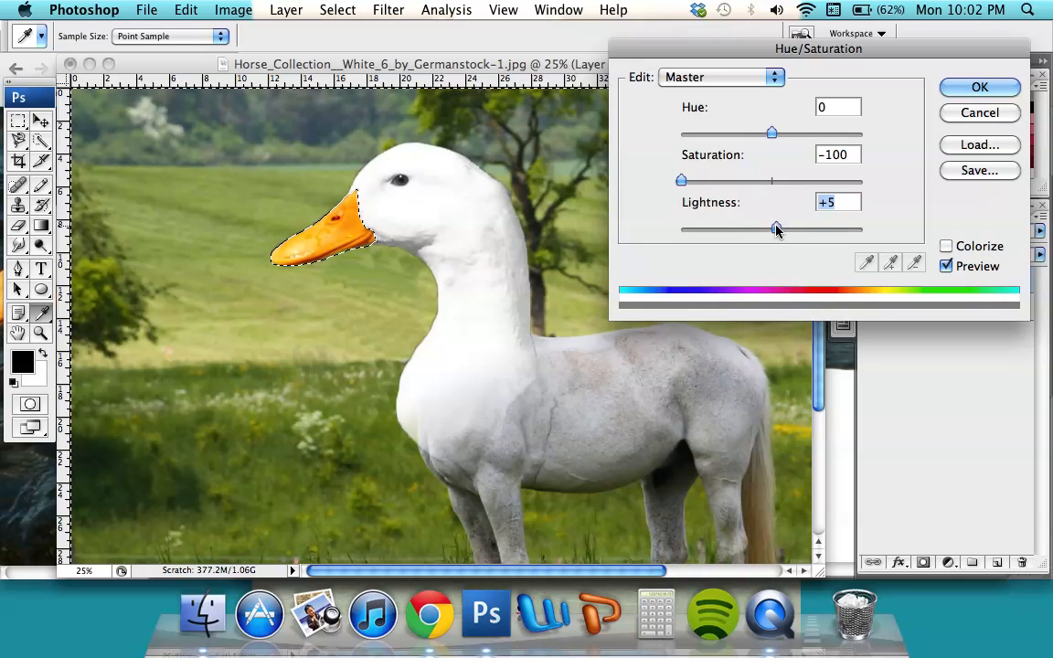
left_click(975, 87)
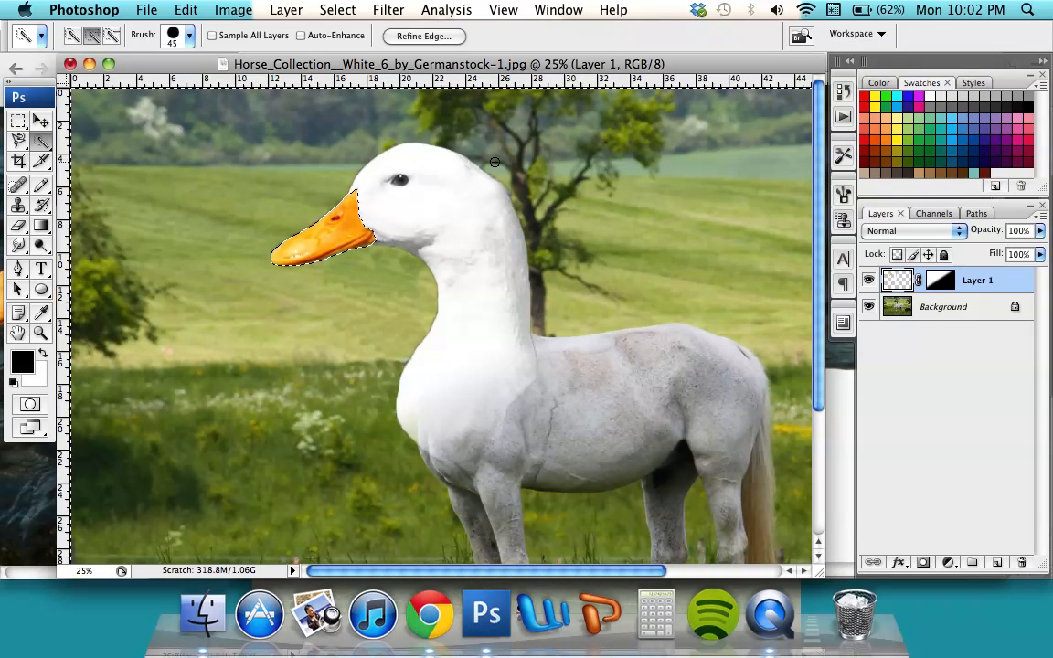
key("super+d")
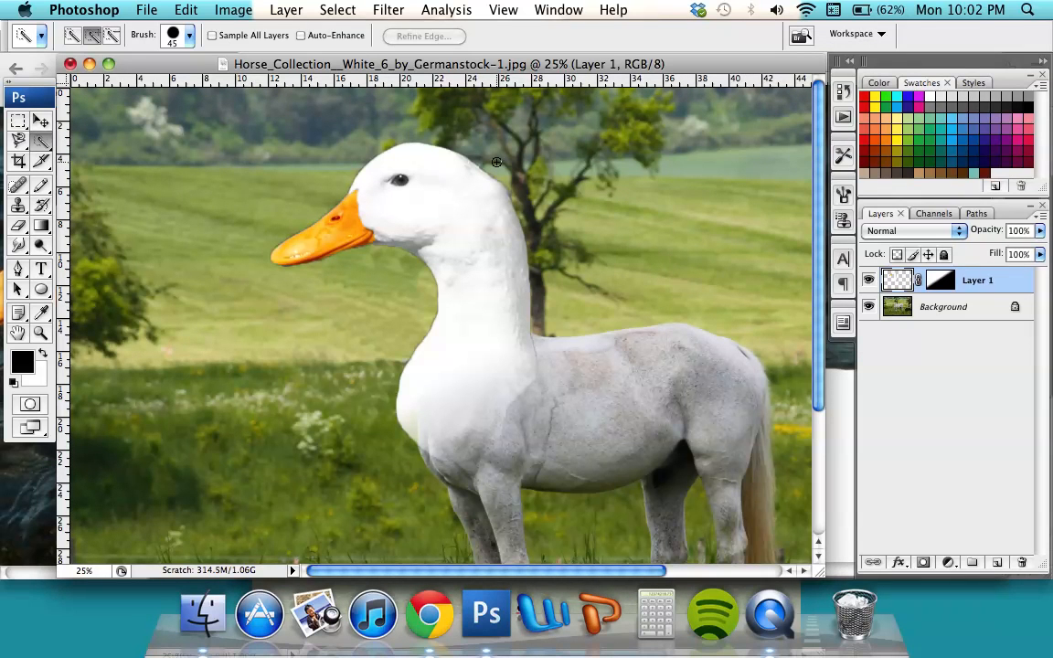
Move the masked duck head slightly downward and toward the horse's body.
left_click(940, 280)
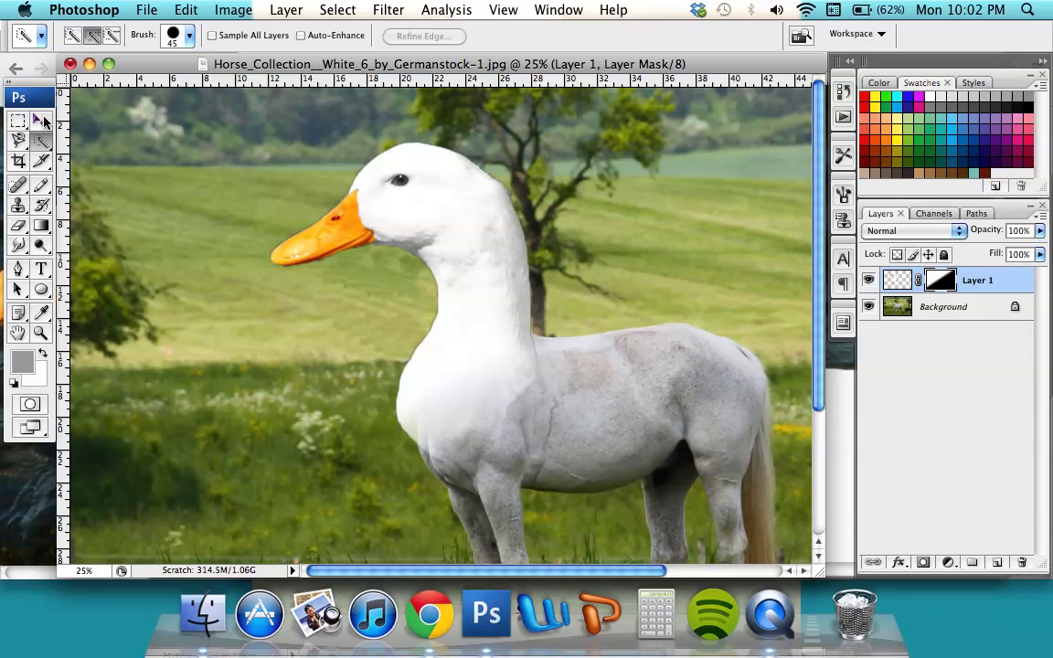
left_click(41, 120)
left_click_drag(456, 296, 477, 284)
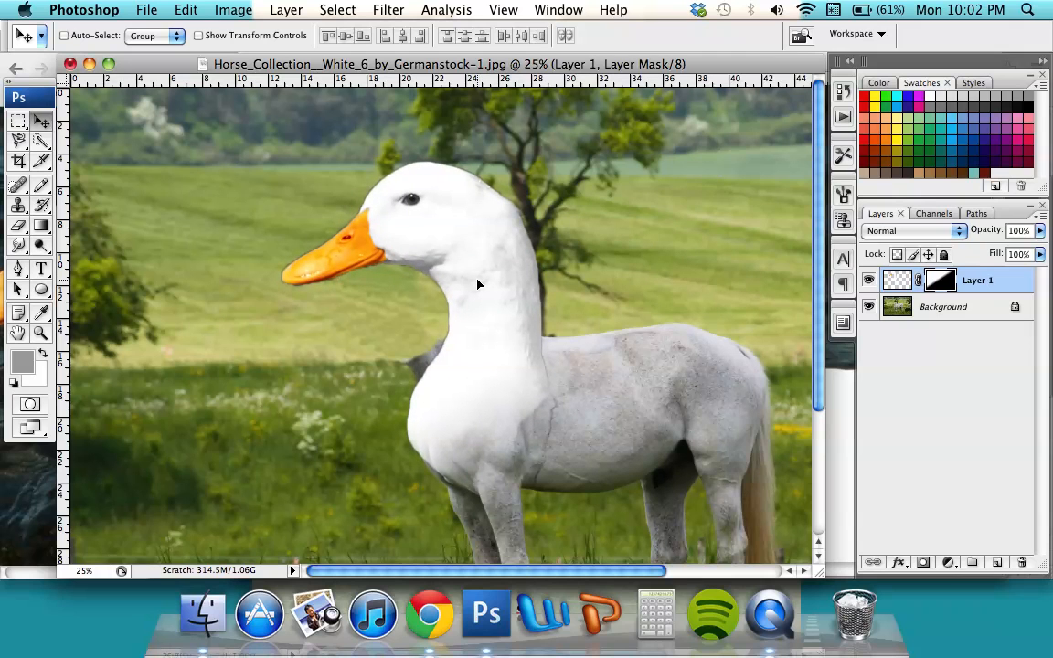
Clone nearby grass on the Background layer over the leftover grey horse neck in front of the duck's neck.
left_click(923, 307)
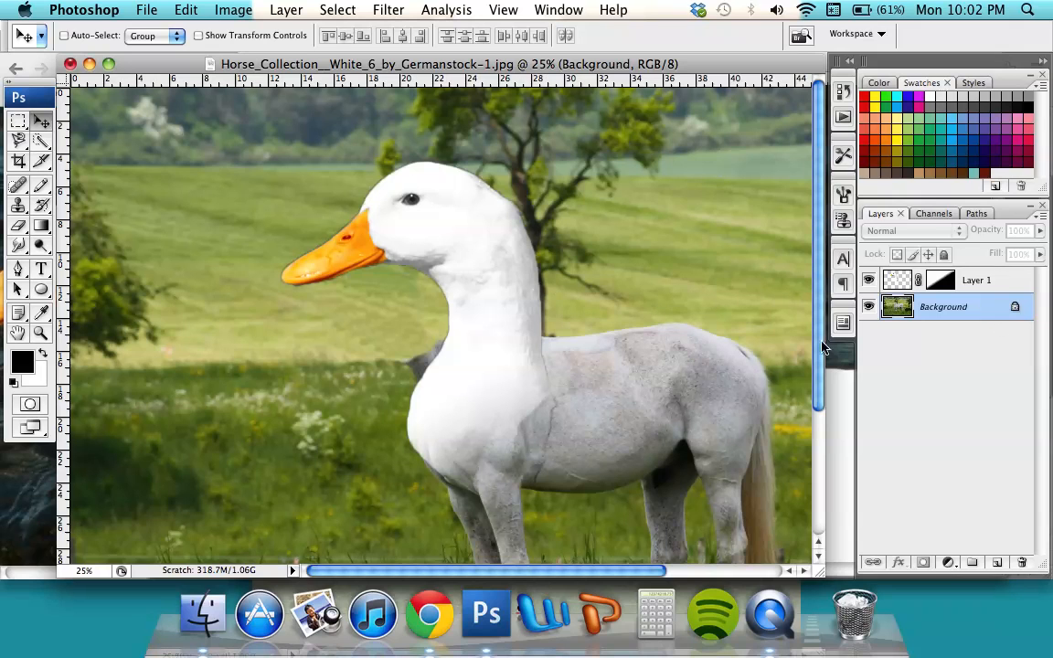
left_click(18, 205)
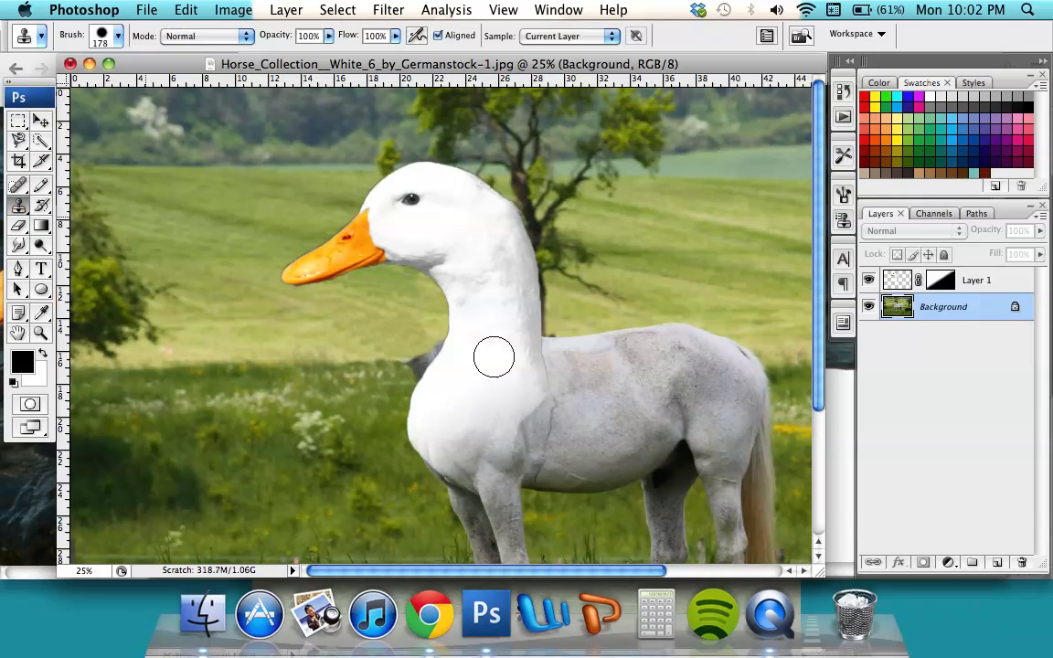
left_click(395, 391, "alt")
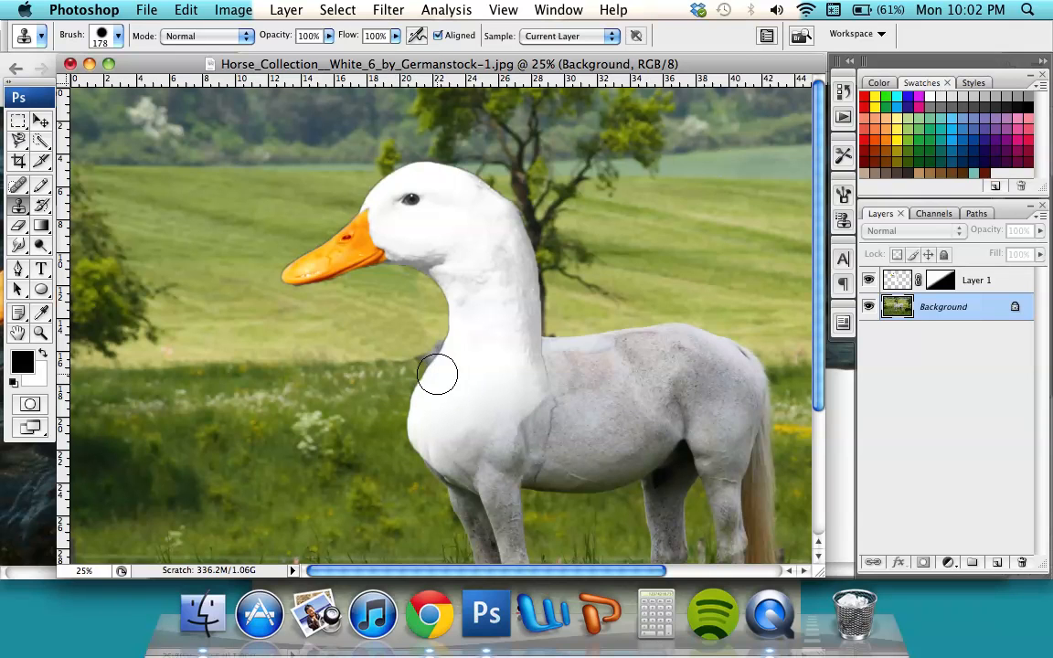
mouse_move(435, 372)
left_mouse_down()
mouse_move(411, 362)
mouse_move(439, 330)
left_mouse_up()
left_click(416, 338, "alt")
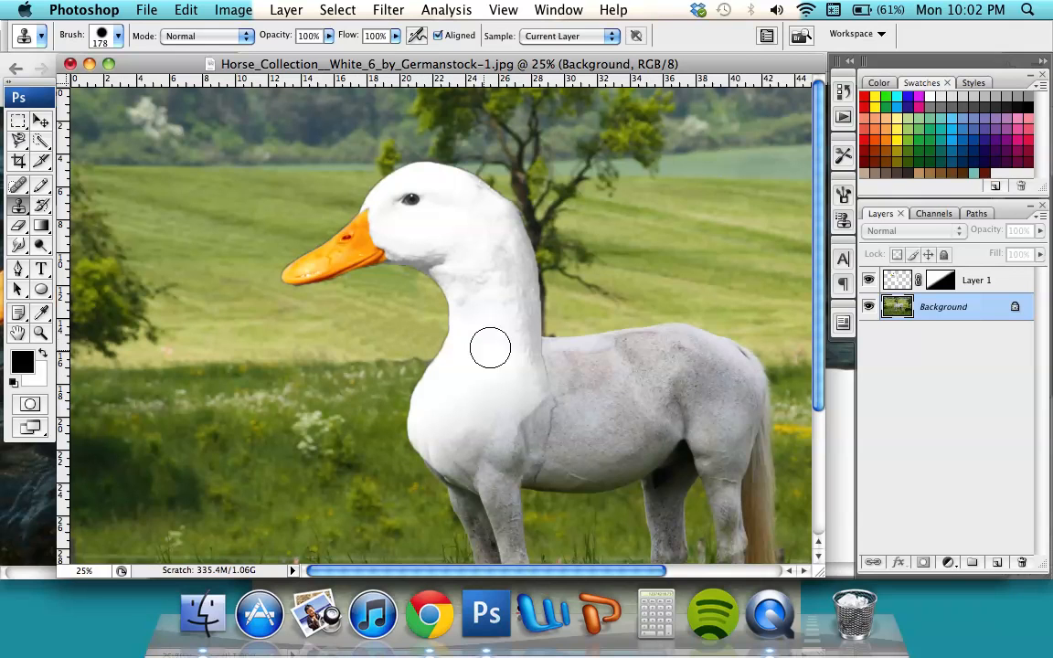
Try a sideways mask gradient from the horse's shoulder into the duck's neck, and undo it.
left_click(940, 279)
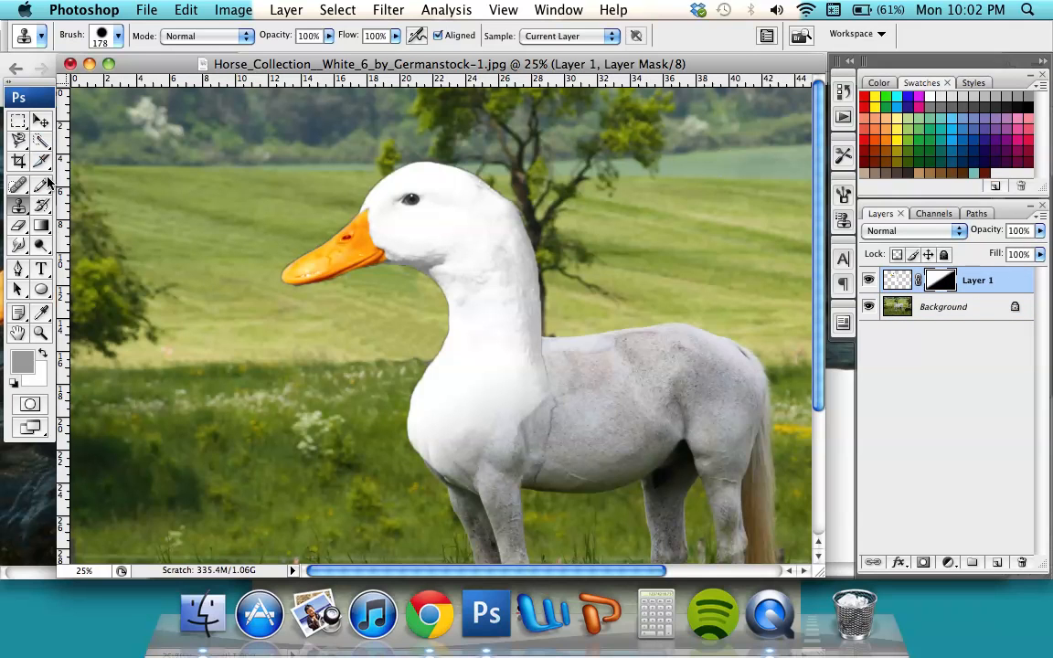
left_click(41, 224)
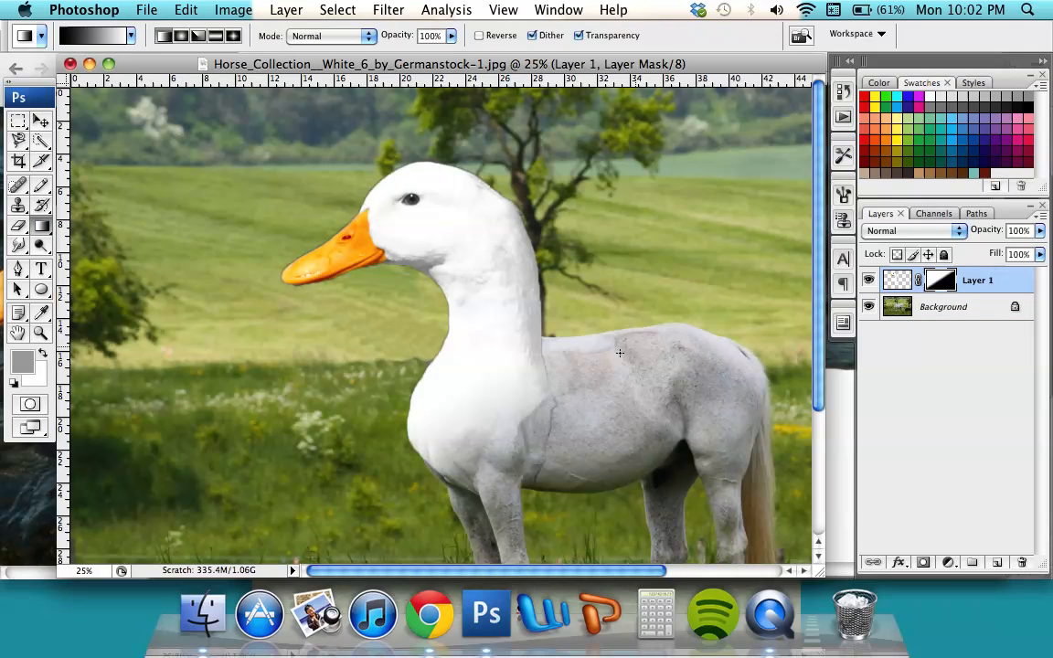
left_click_drag(567, 363, 503, 347)
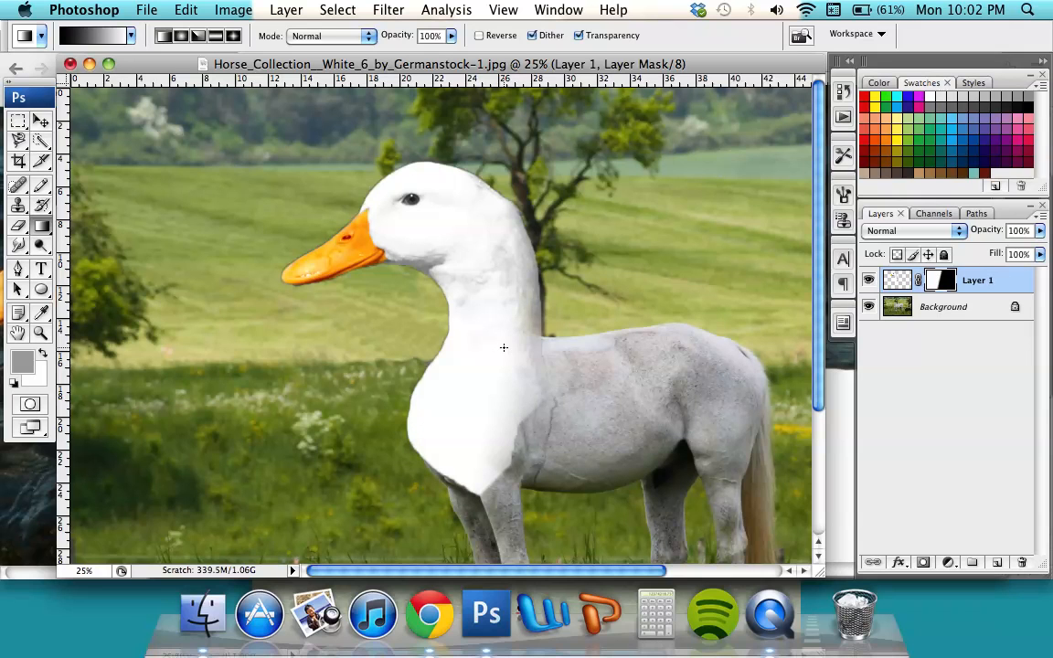
key("super+z")
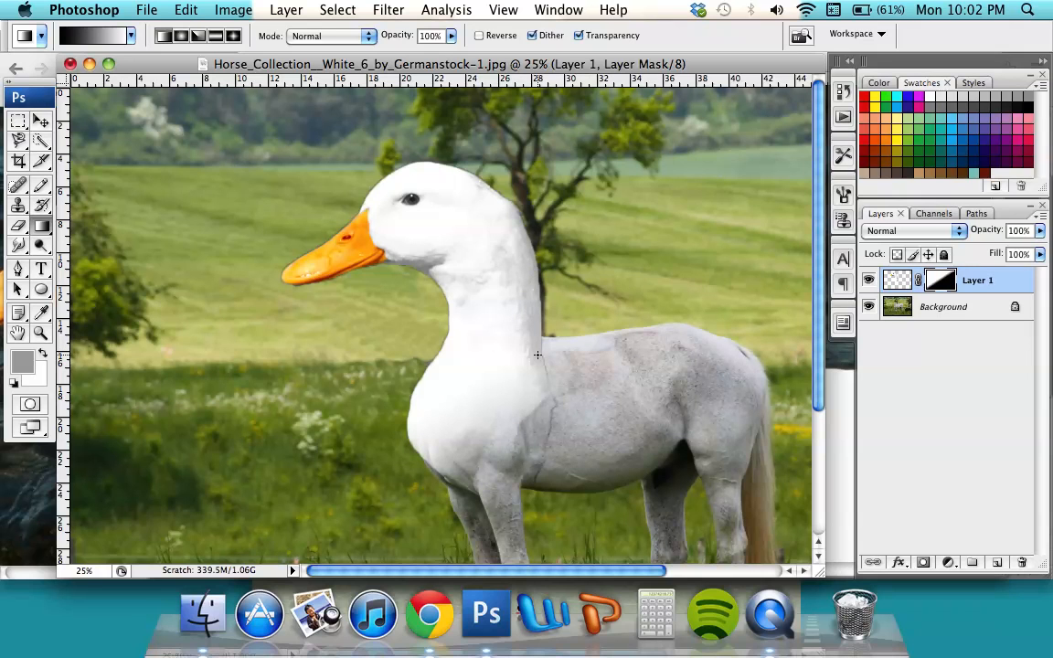
Erase on Layer 1's mask along the seam between the duck's neck and the horse's back, using a 108 px eraser at 46% opacity.
left_click(16, 225)
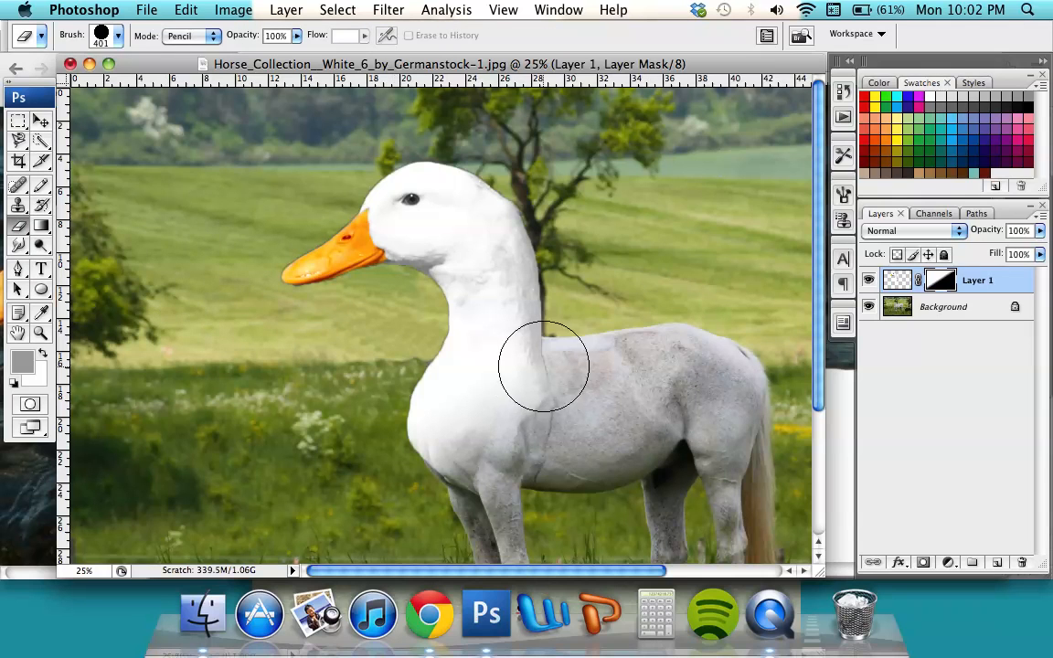
left_click(104, 37)
left_click_drag(108, 88, 76, 84)
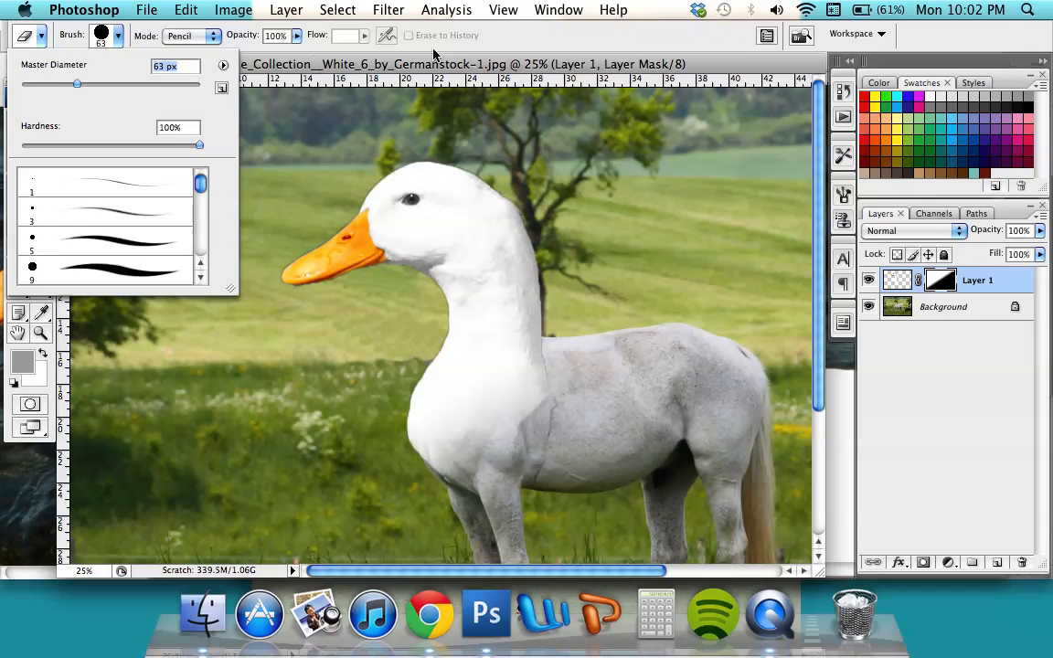
left_click(617, 43)
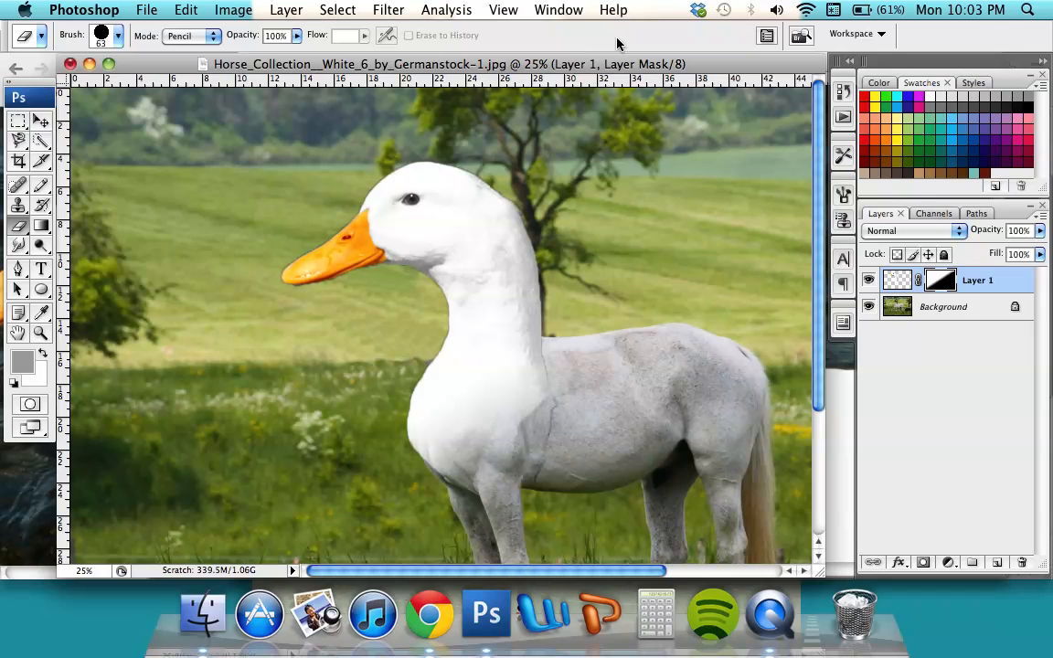
left_click(295, 36)
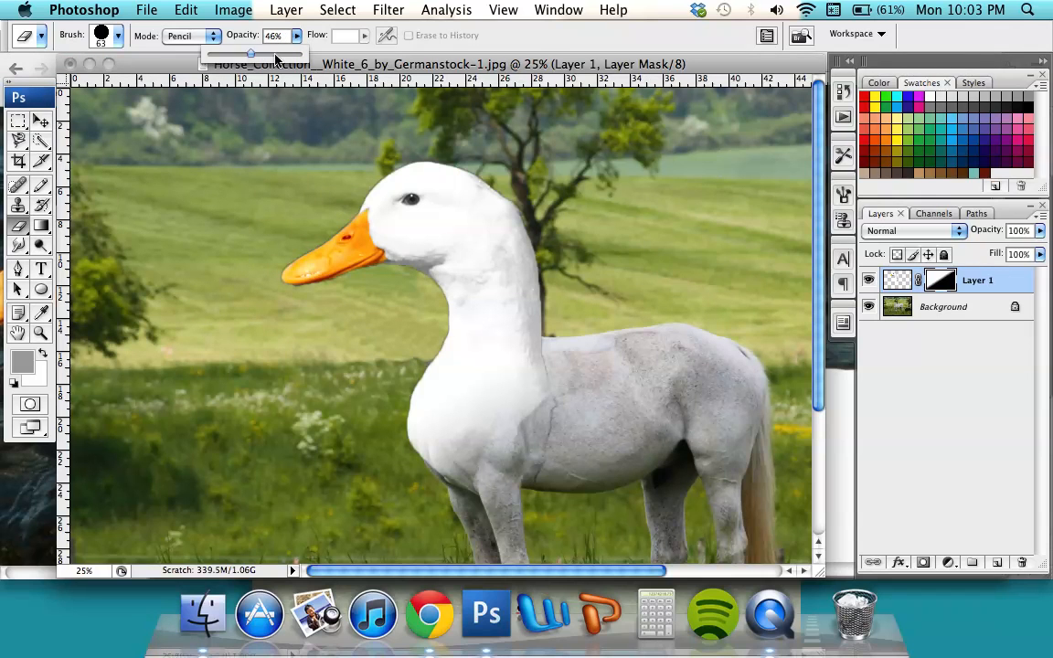
left_click(117, 35)
left_click(115, 84)
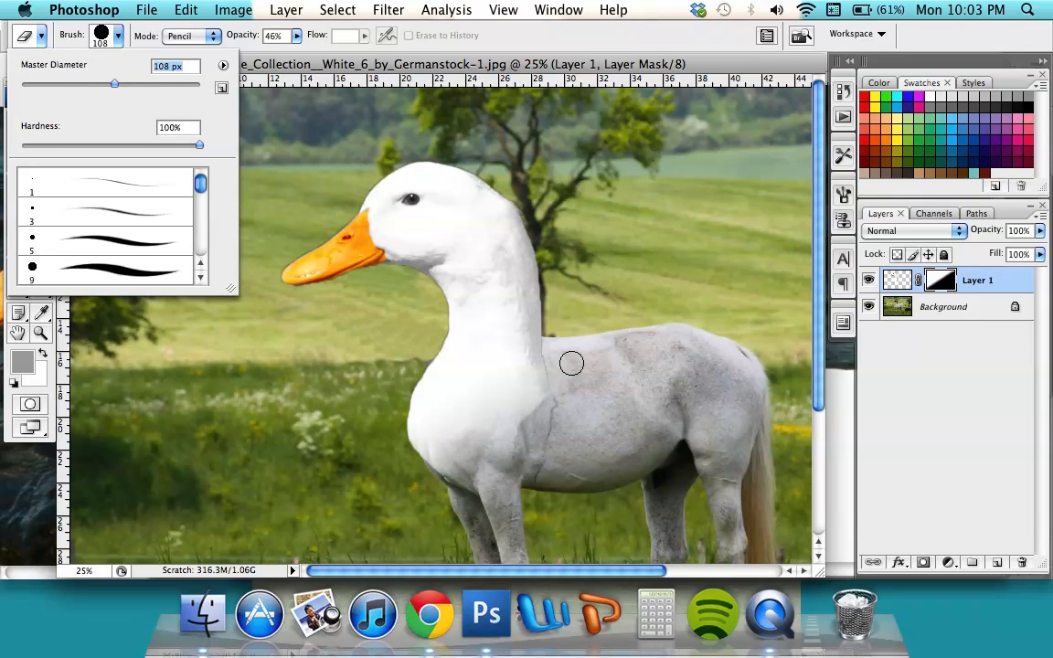
left_click(550, 390)
left_click_drag(538, 347, 551, 390)
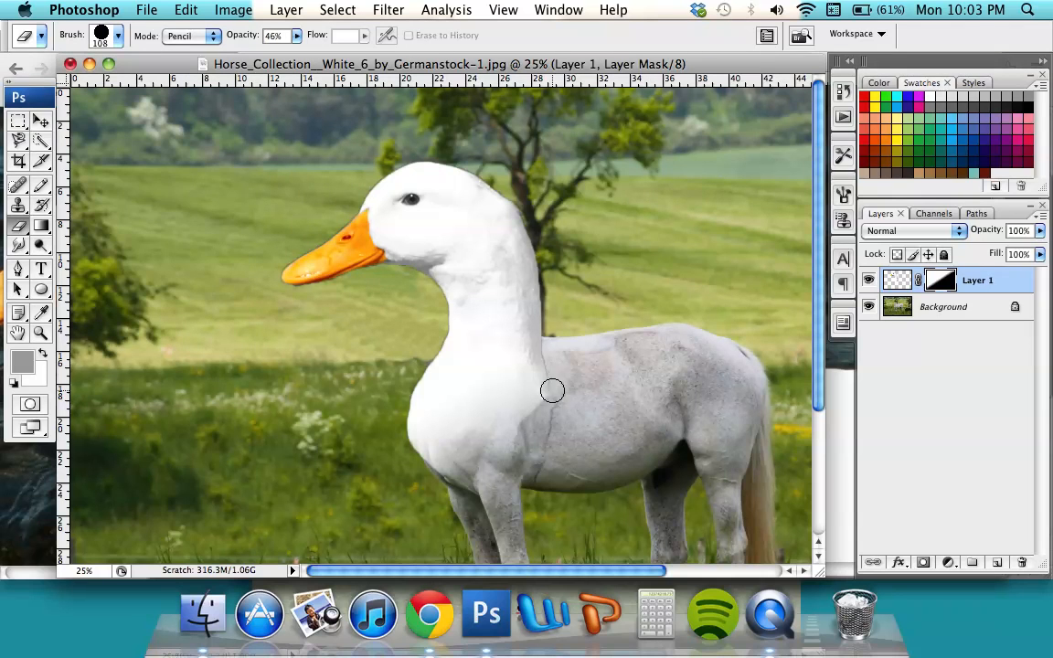
Erase the duck layer's own pixels along the horse's shoulder seam at 46% opacity, and soften the neck base further at 24% opacity.
left_click(902, 282)
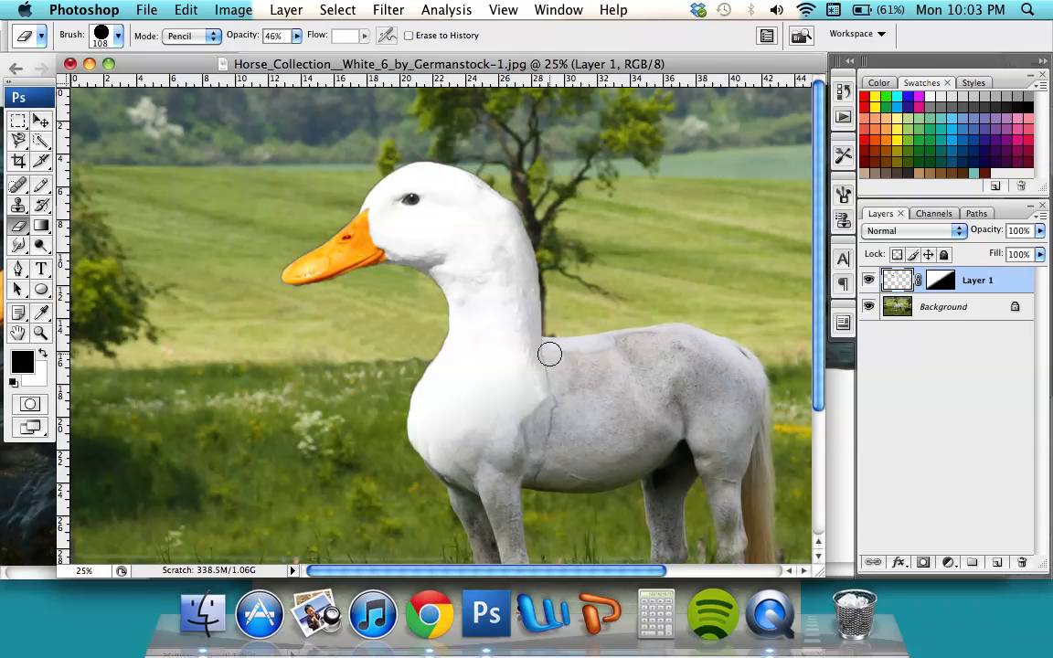
left_click_drag(547, 394, 533, 420)
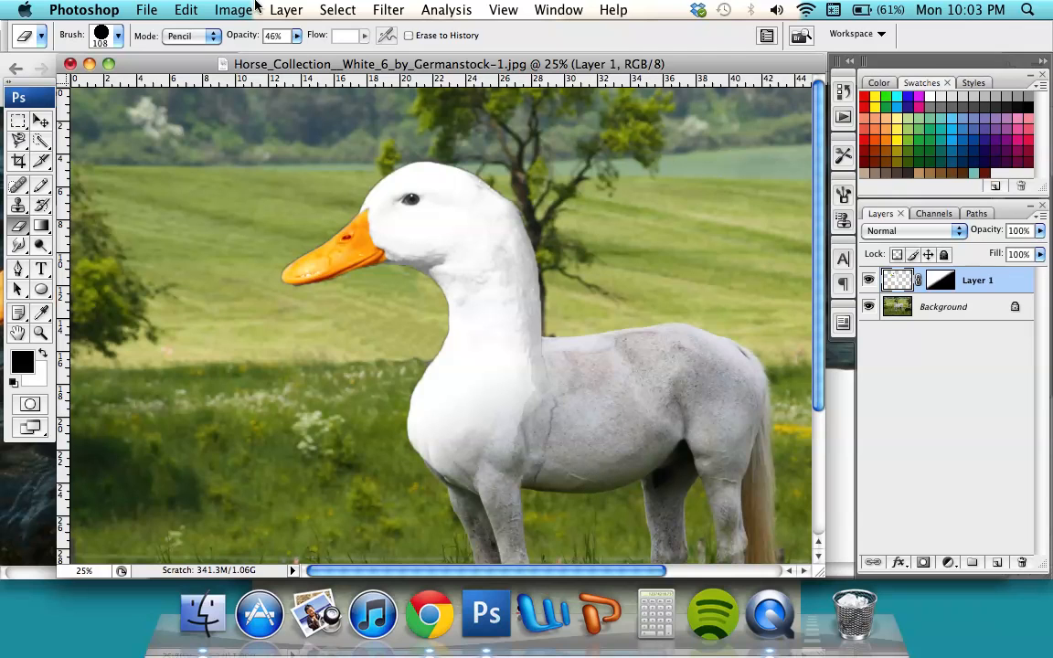
left_click(296, 34)
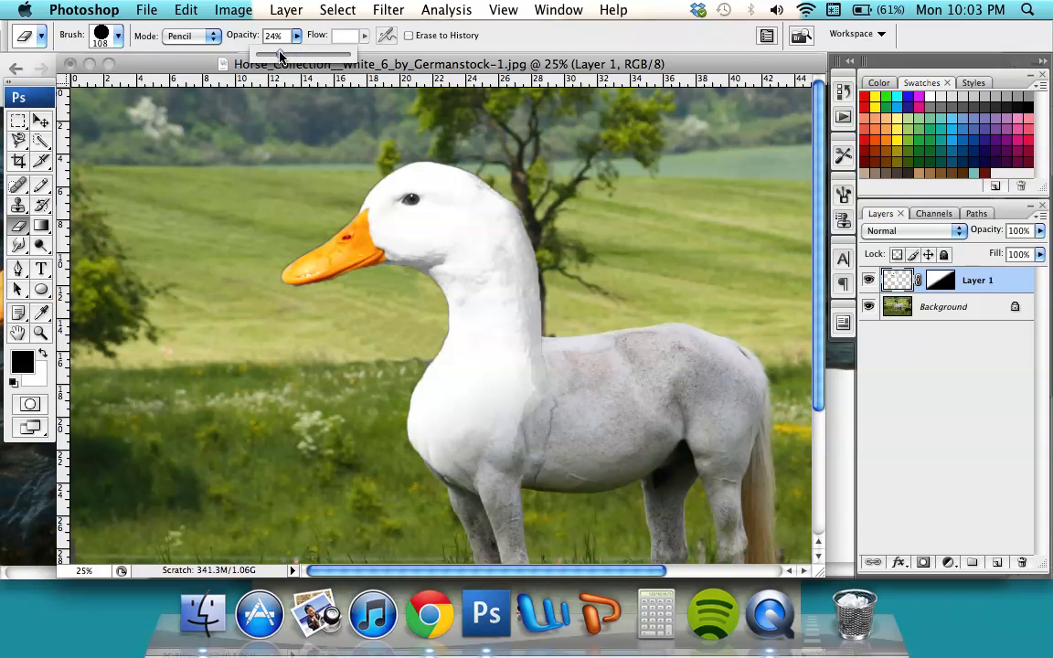
left_click(484, 356)
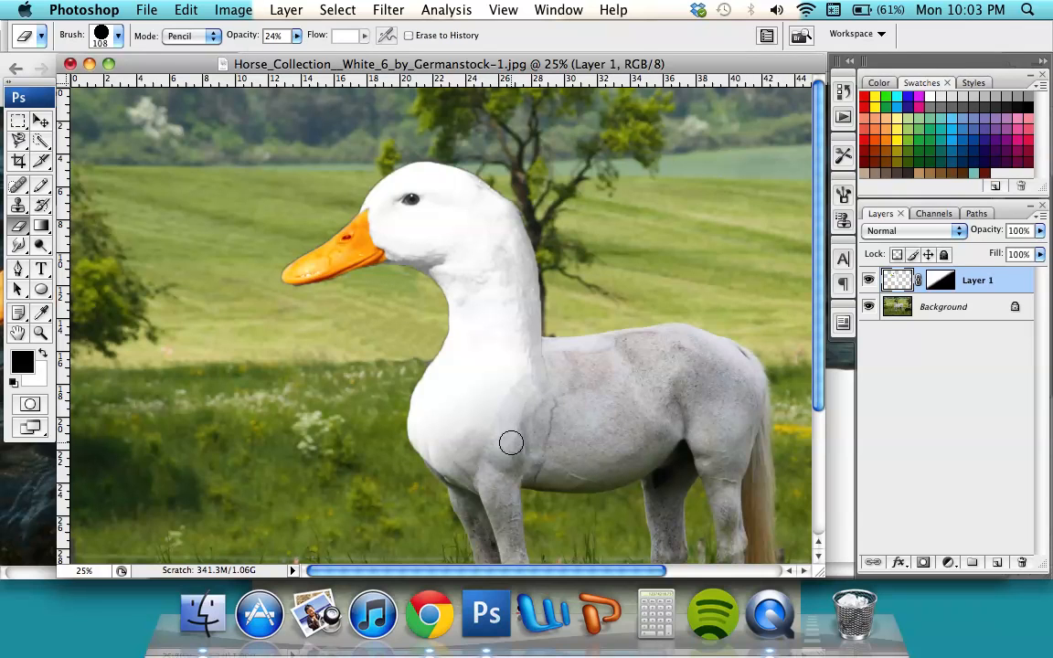
mouse_move(504, 382)
left_mouse_down()
mouse_move(635, 425)
mouse_move(566, 410)
mouse_move(544, 387)
left_mouse_up()
Save the layered composite to the Desktop as horse duck.psd in Photoshop format with maximized compatibility.
key("super+minus")
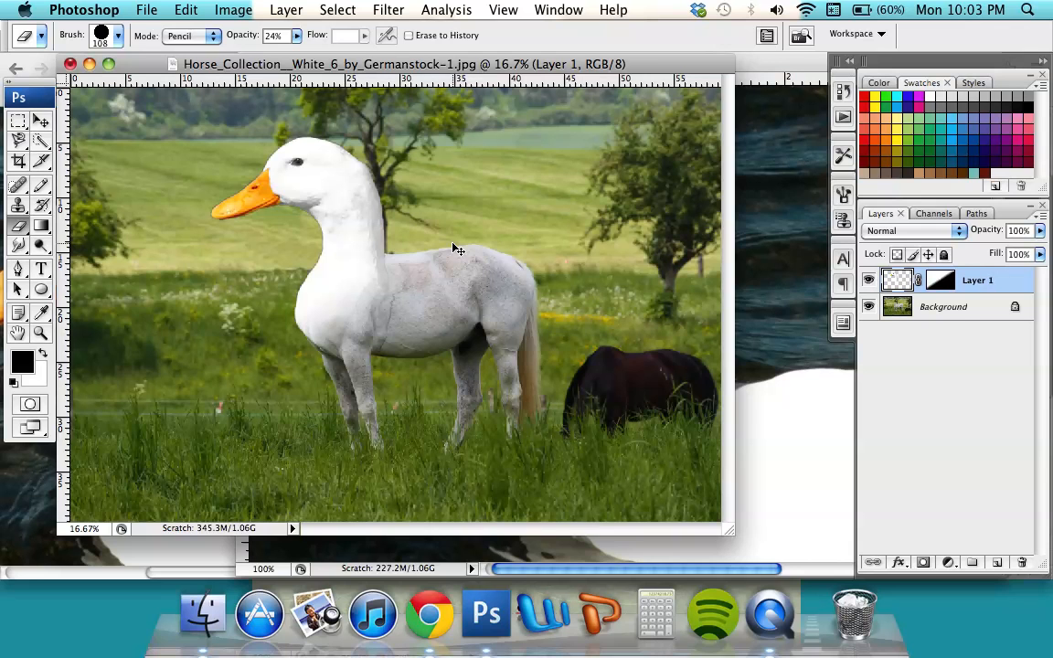
key("super+minus")
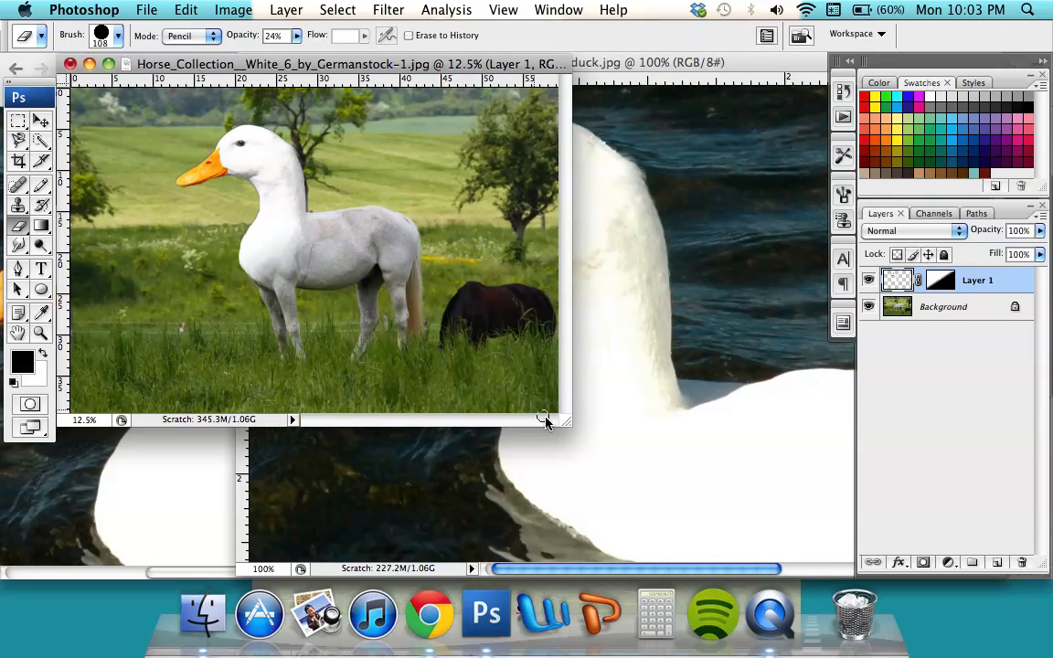
left_click_drag(564, 423, 676, 484)
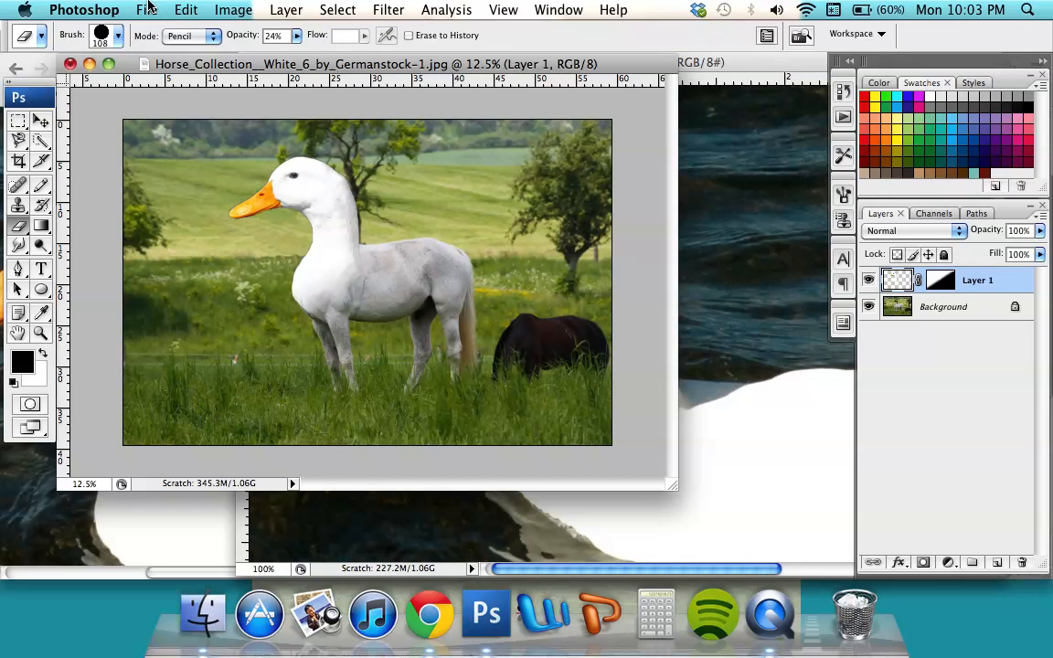
left_click(147, 9)
left_click(172, 228)
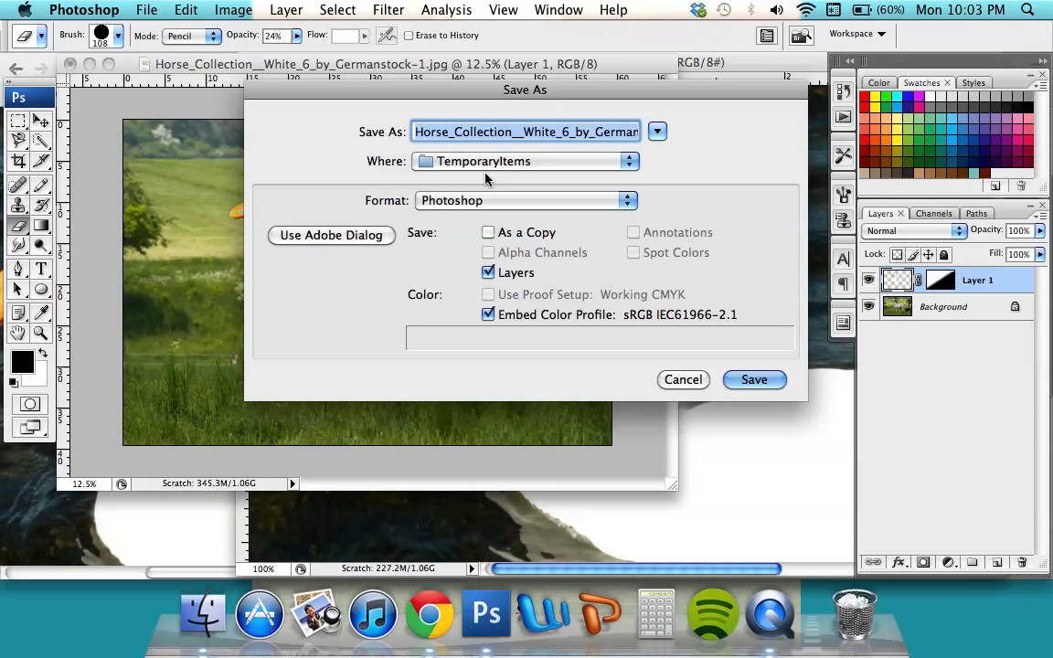
type("horse duck")
left_click(622, 162)
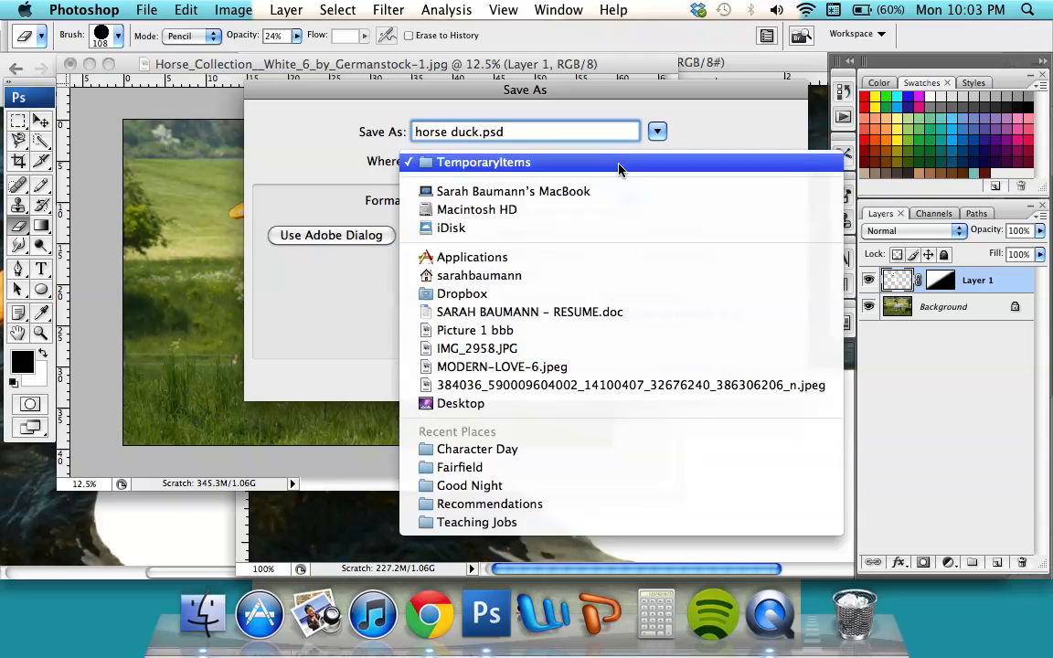
left_click(557, 404)
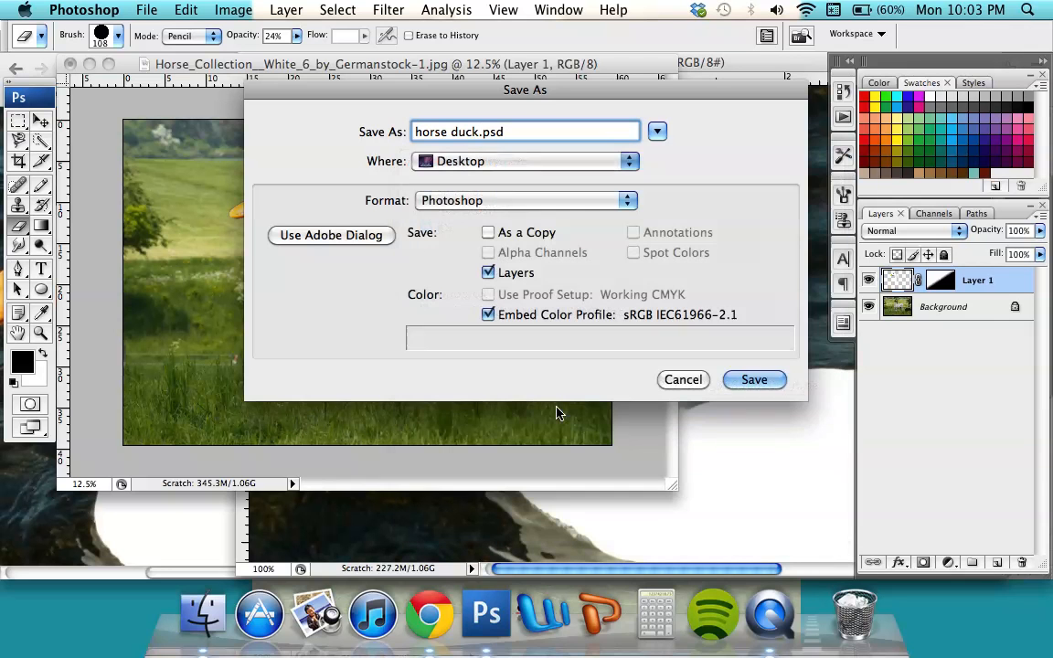
left_click(755, 379)
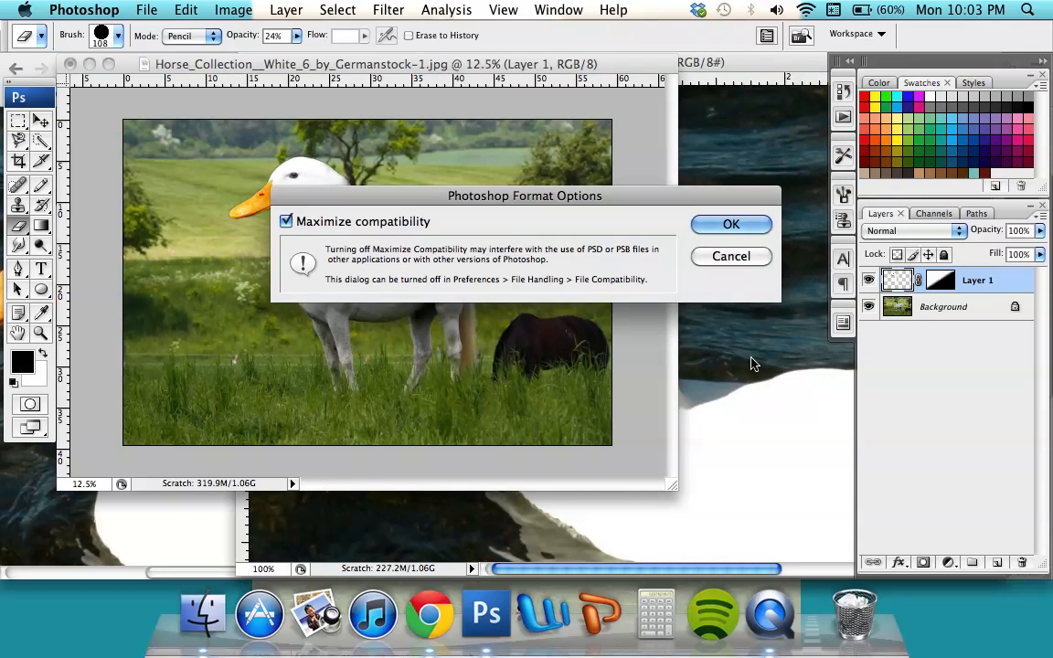
left_click(745, 222)
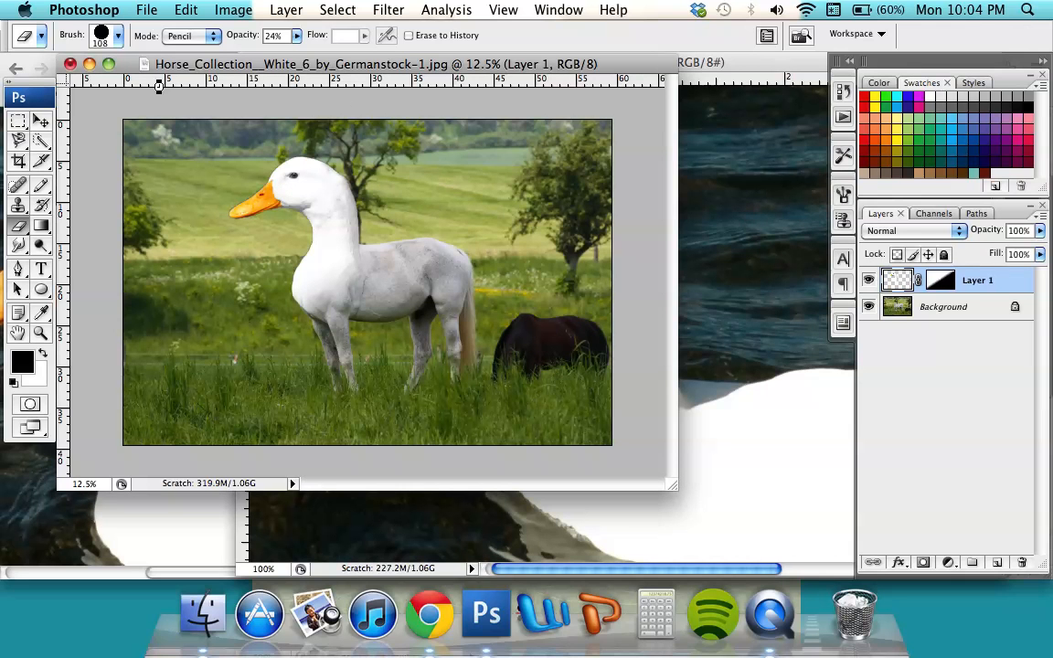
left_click(770, 613)
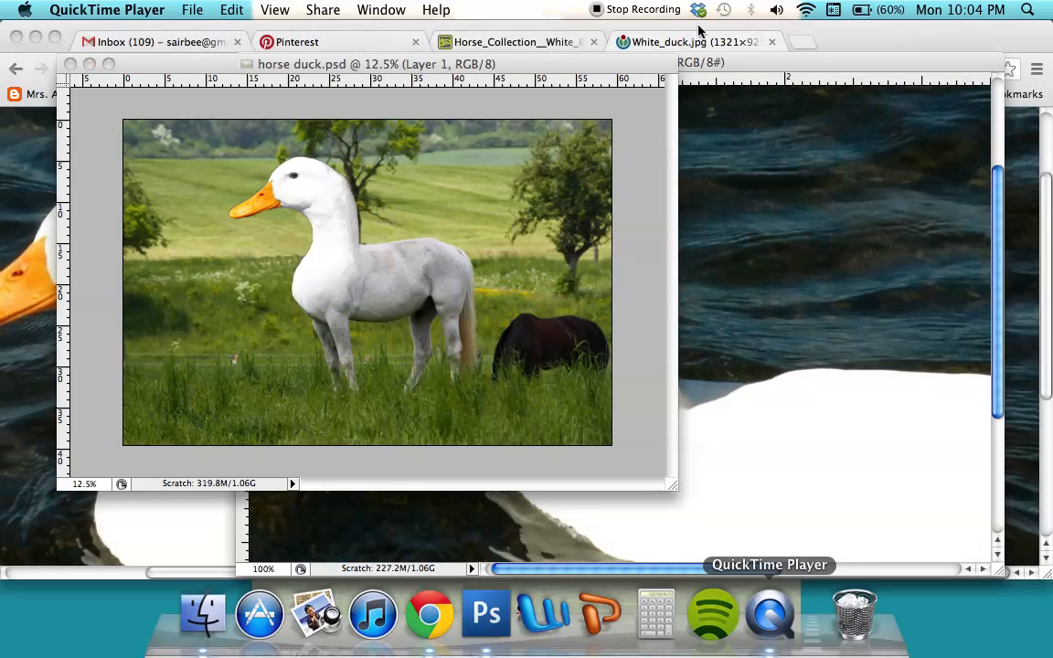